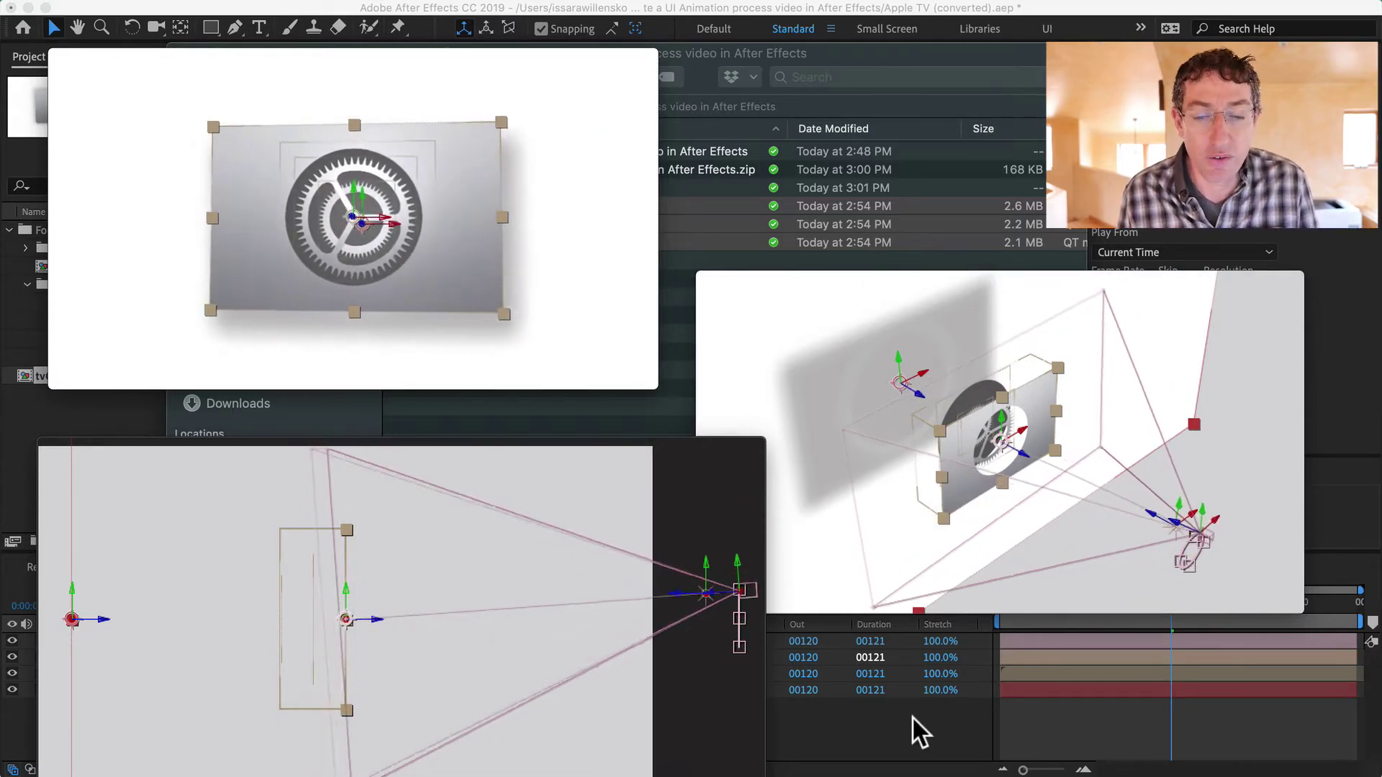
Step: Finish reviewing the Process movies, collapse the Process videos folder, and return to After Effects
{"action": "key", "text": "super+Tab"}
{"action": "key", "text": "super+Tab"}
{"action": "key", "text": "super+Tab"}
{"action": "key", "text": "super+Tab"}
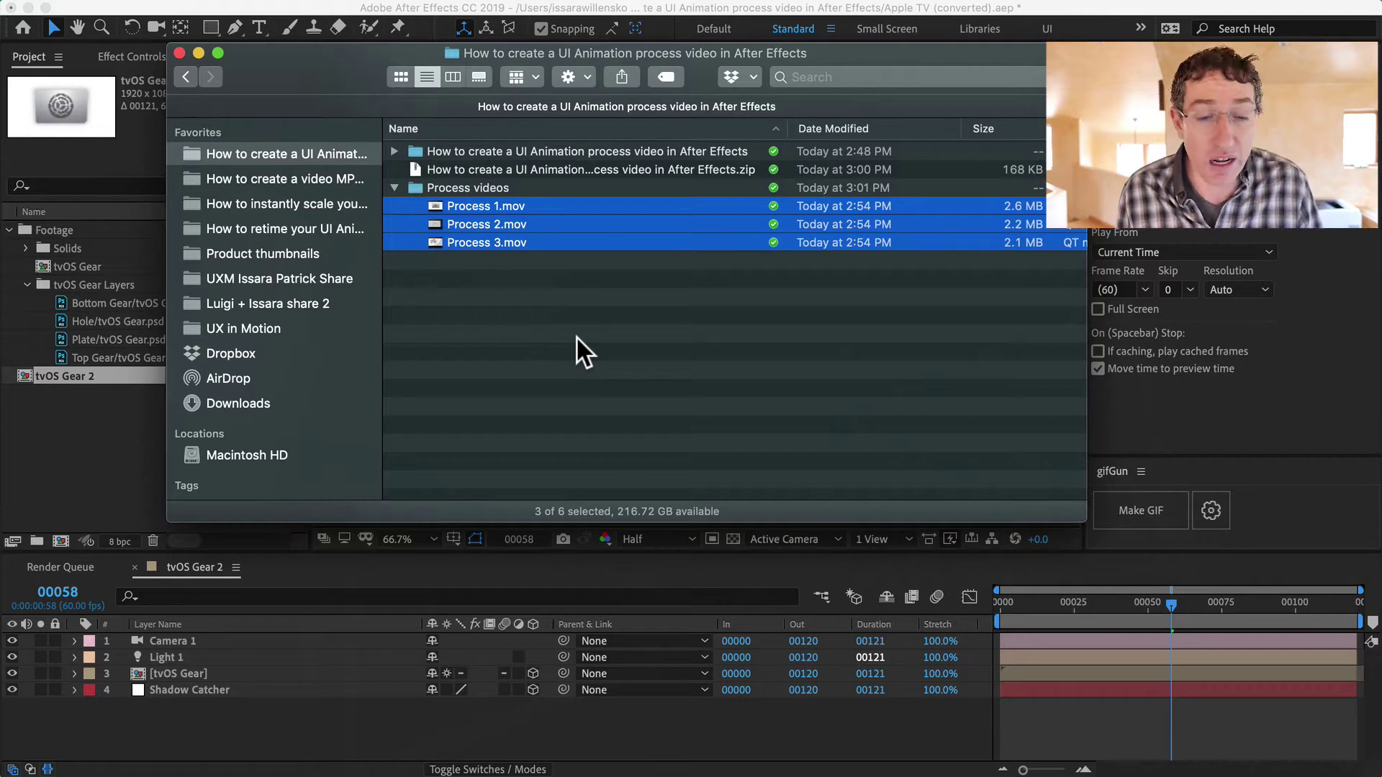
{"action": "left_click", "coordinate": [477, 287]}
{"action": "left_click", "coordinate": [389, 186]}
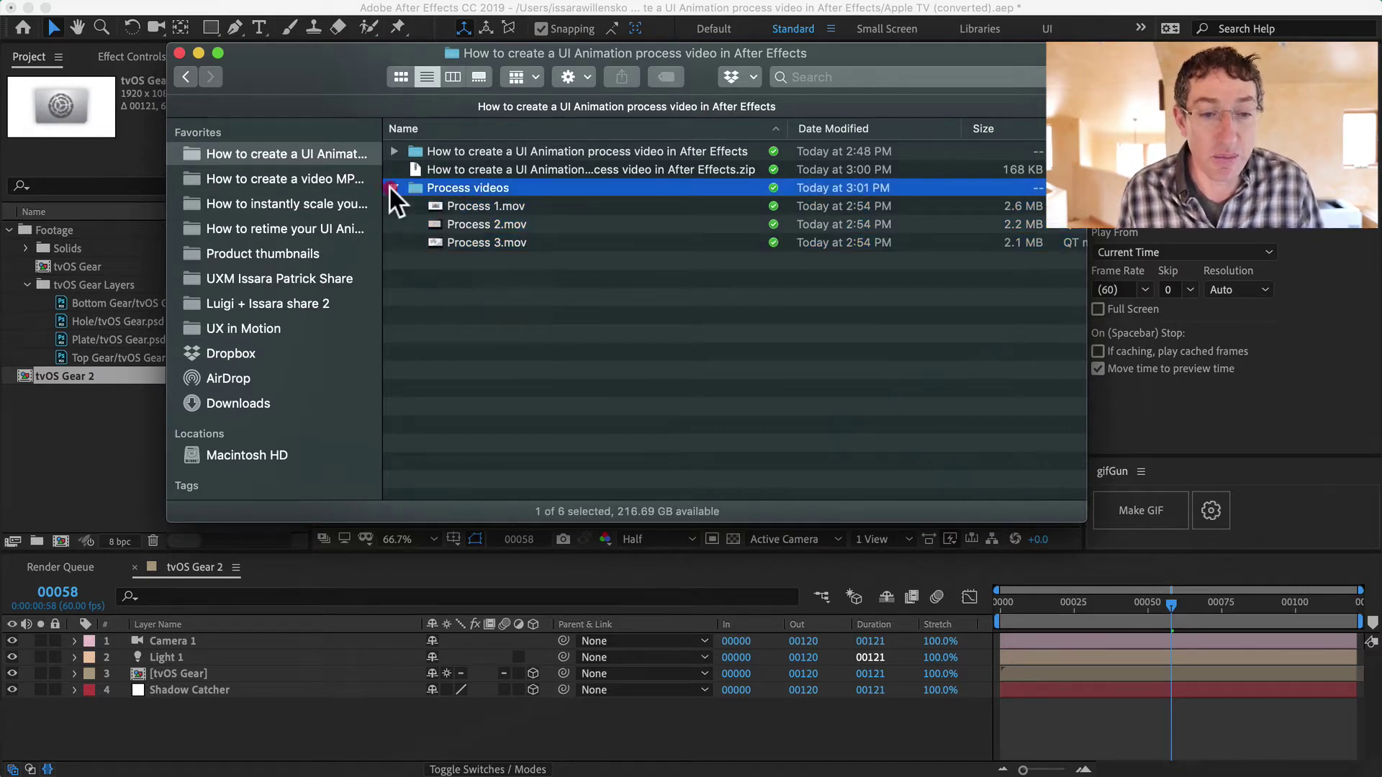
{"action": "left_click", "coordinate": [392, 187]}
{"action": "left_click", "coordinate": [96, 432]}
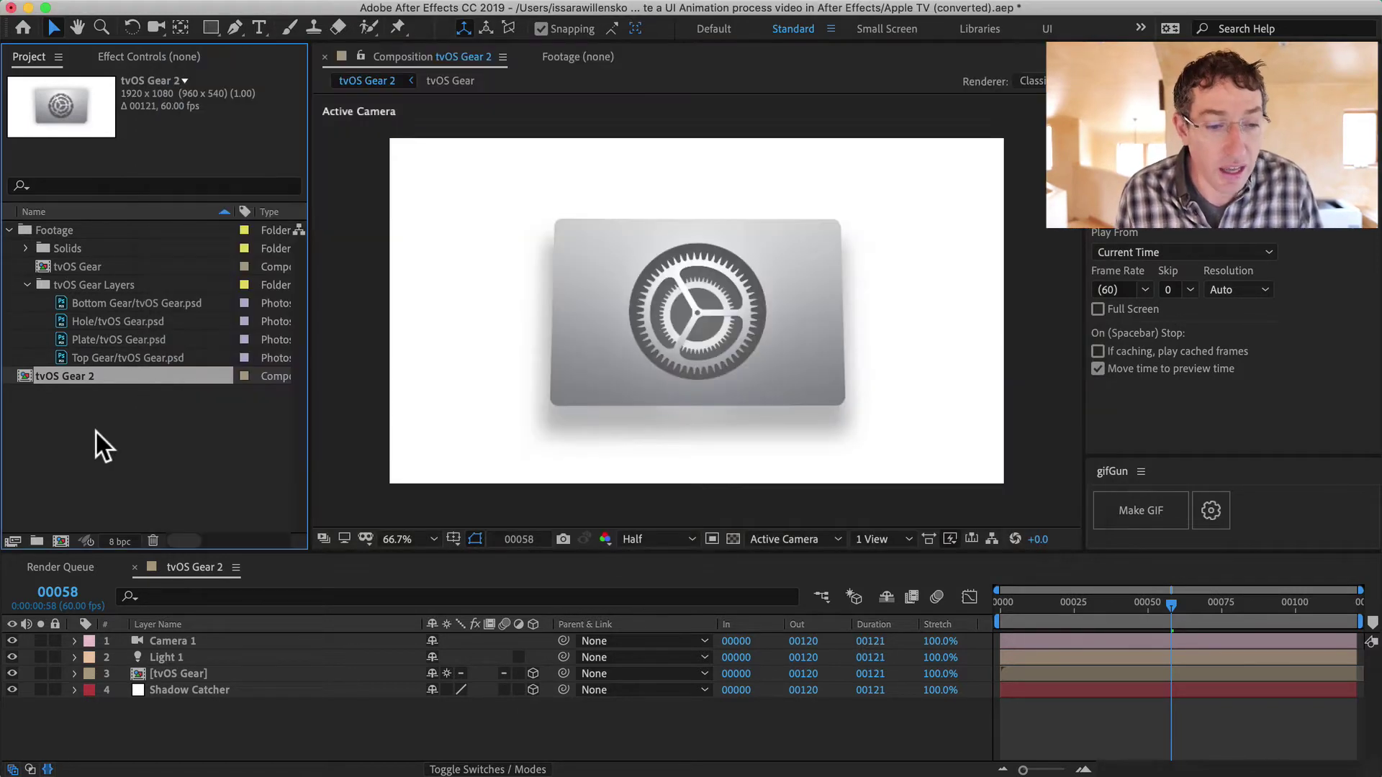
Step: Move the tvOS Gear 2 current time back to frame 00022 in the timeline
{"action": "left_click", "coordinate": [1048, 564]}
{"action": "mouse_move", "coordinate": [1073, 609]}
{"action": "left_mouse_down"}
{"action": "mouse_move", "coordinate": [1056, 602]}
{"action": "mouse_move", "coordinate": [1064, 594]}
{"action": "left_mouse_up"}
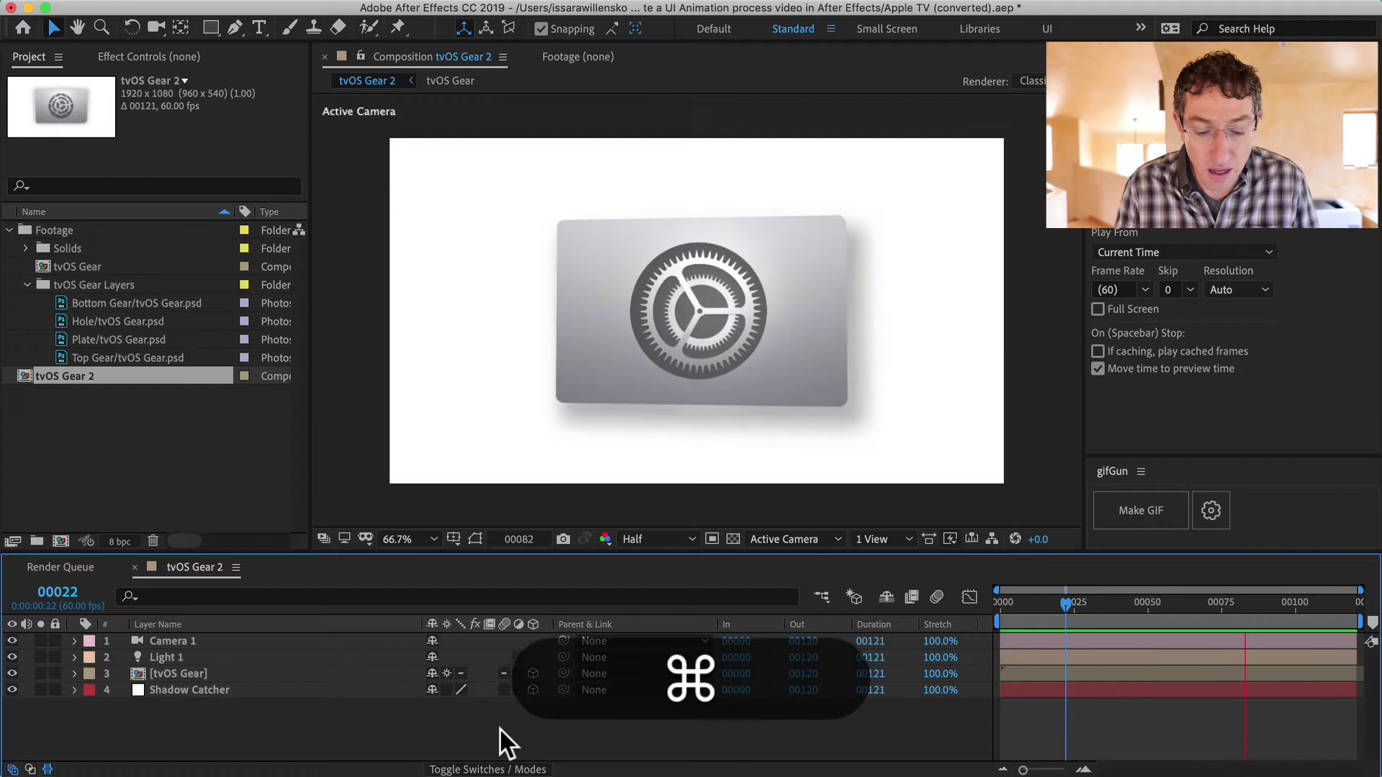
Step: Select all four layers and show their transform handles and axes with Shift+Cmd+H
{"action": "key", "text": "super+shift+h"}
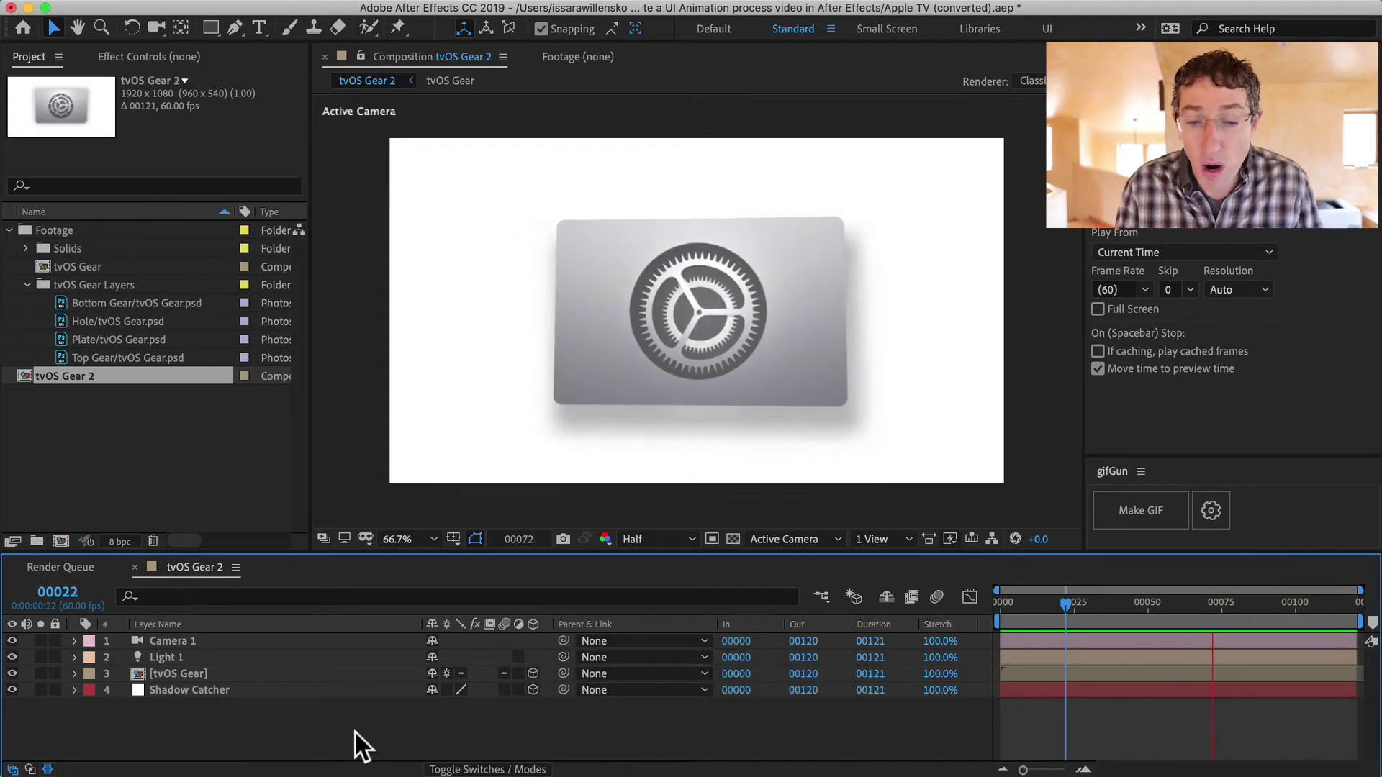
{"action": "key", "text": "super+a"}
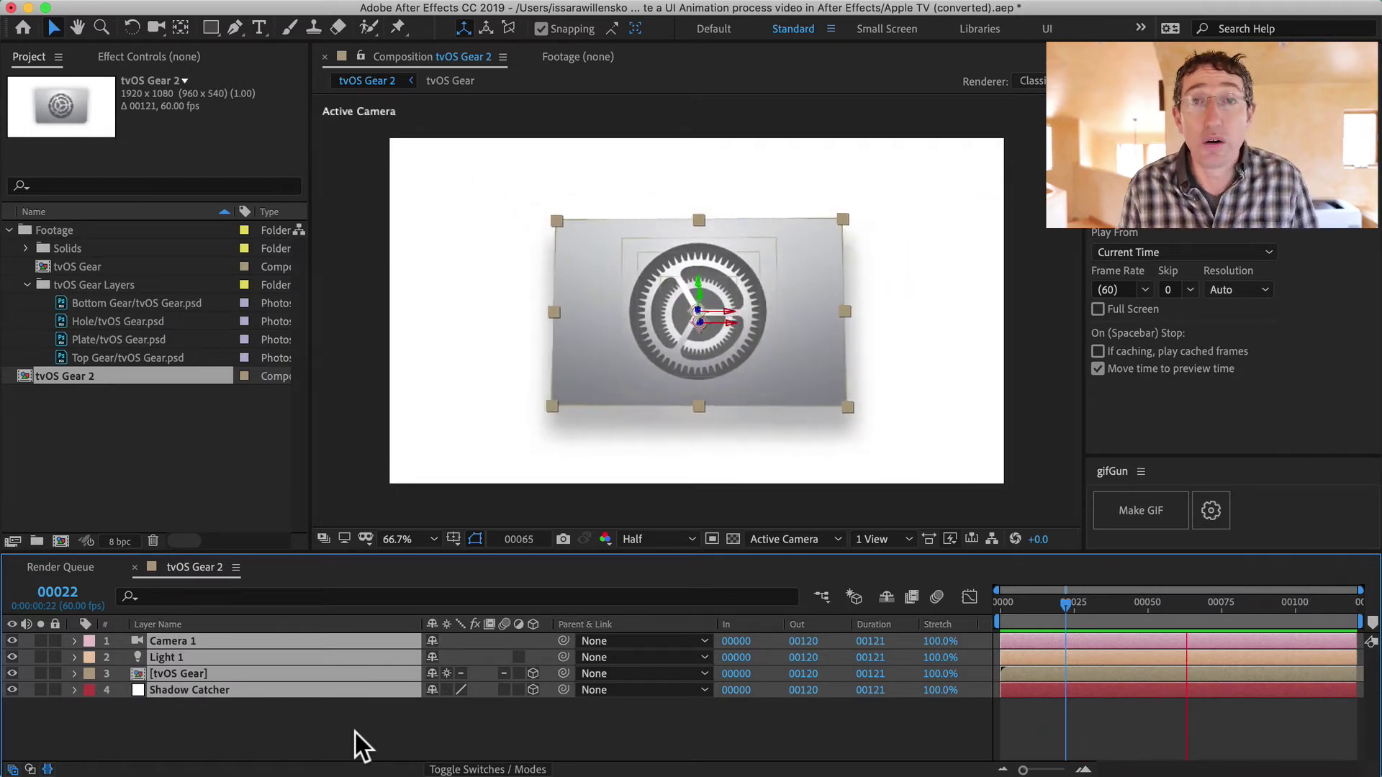
{"action": "left_click", "coordinate": [291, 727]}
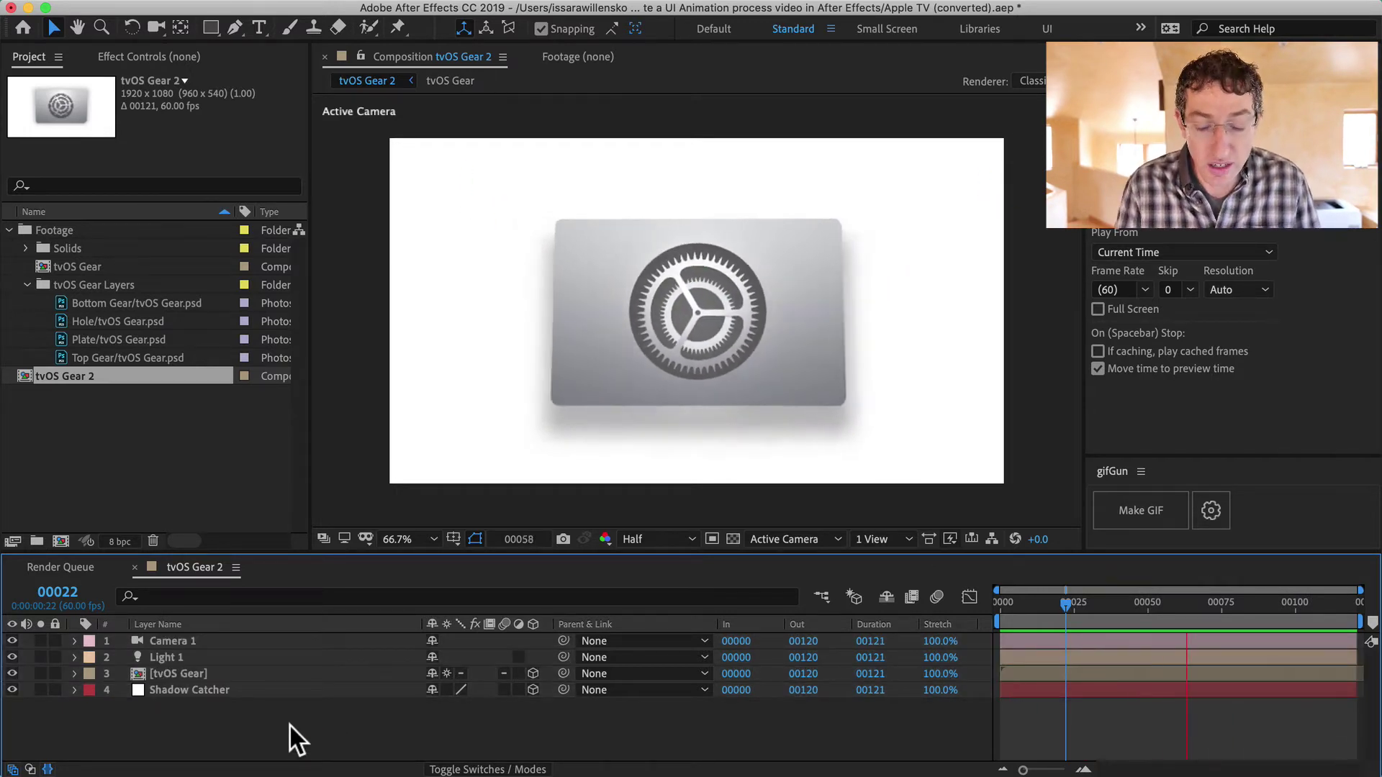
{"action": "key", "text": "super+a"}
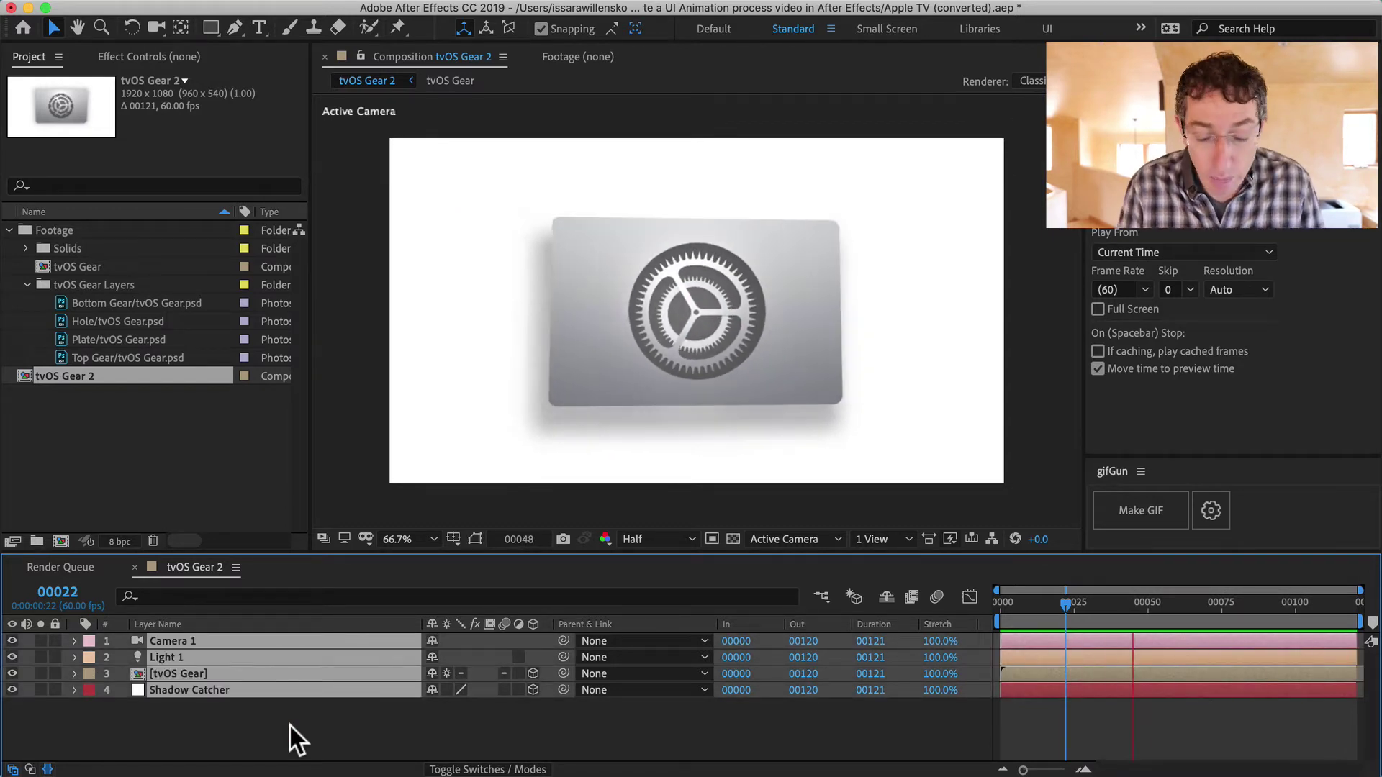
{"action": "key", "text": "shift+super+h"}
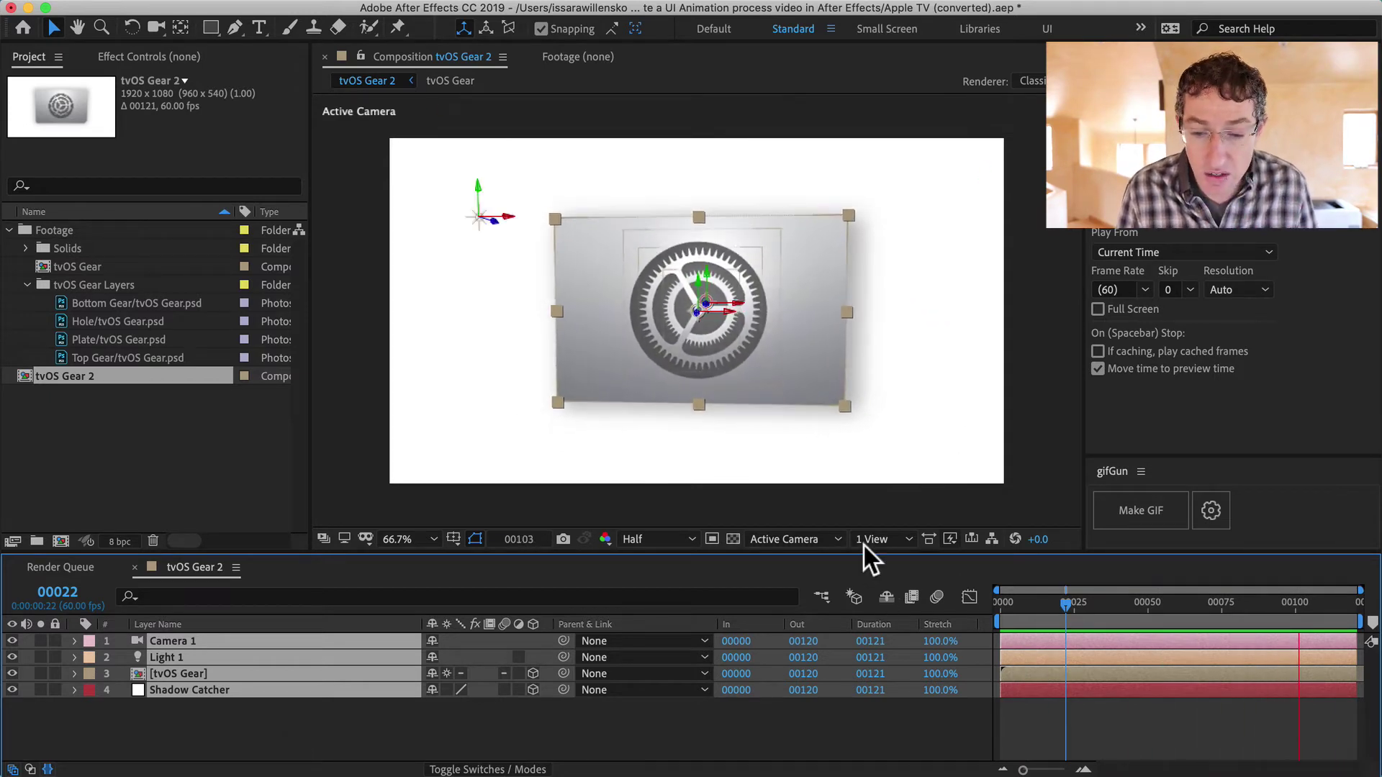
Step: Switch the viewer's 3D view to Custom View 1
{"action": "left_click", "coordinate": [822, 538]}
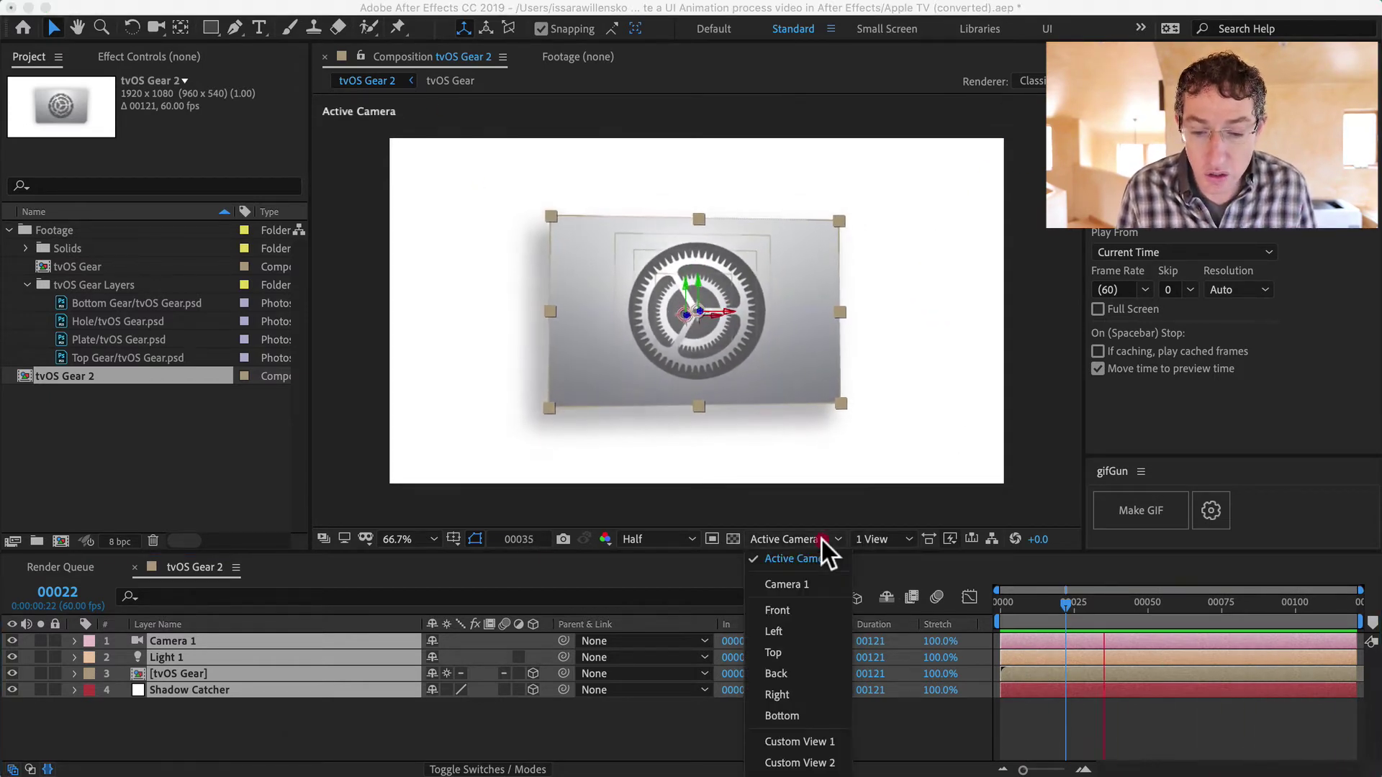
{"action": "left_click", "coordinate": [799, 740]}
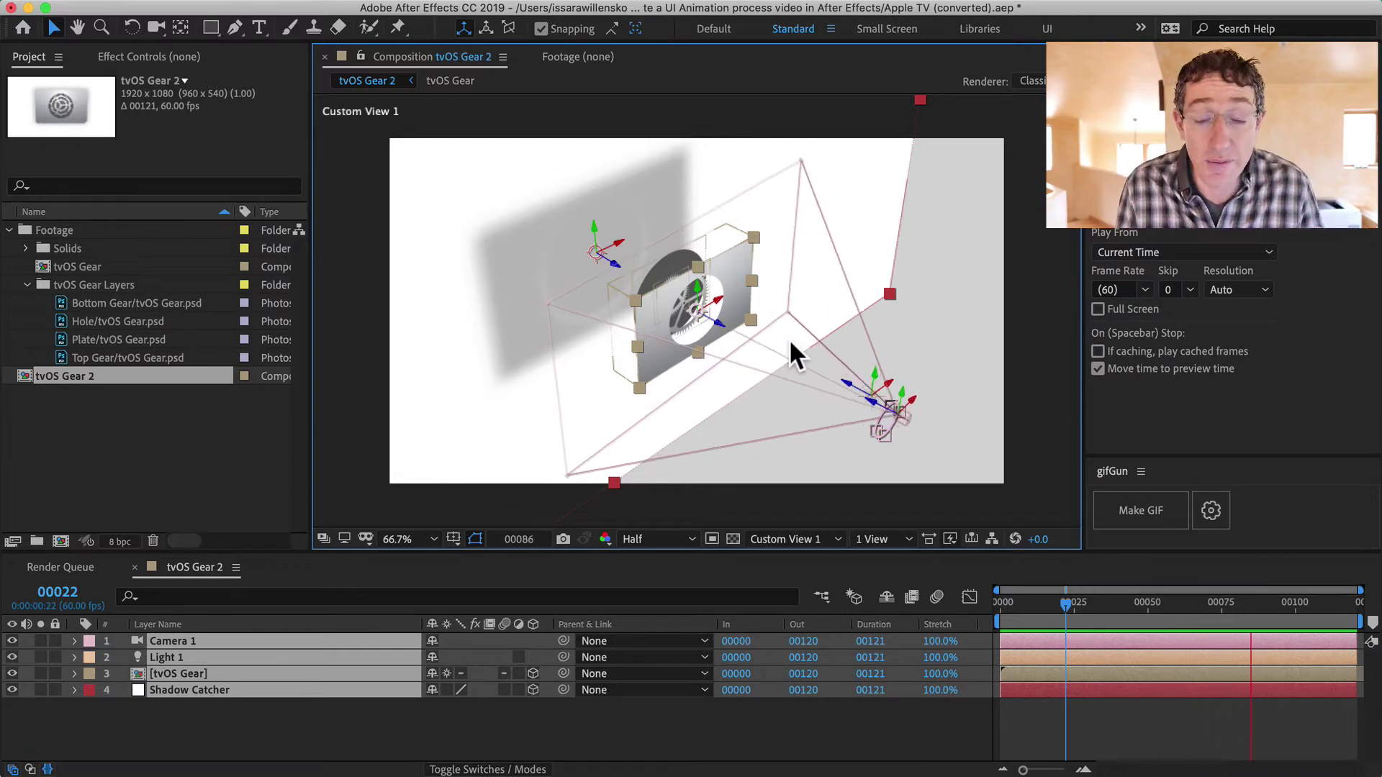
Step: Launch QuickTime Player from Spotlight by searching 'quick'
{"action": "key", "text": "super+space"}
{"action": "type", "text": "quick"}
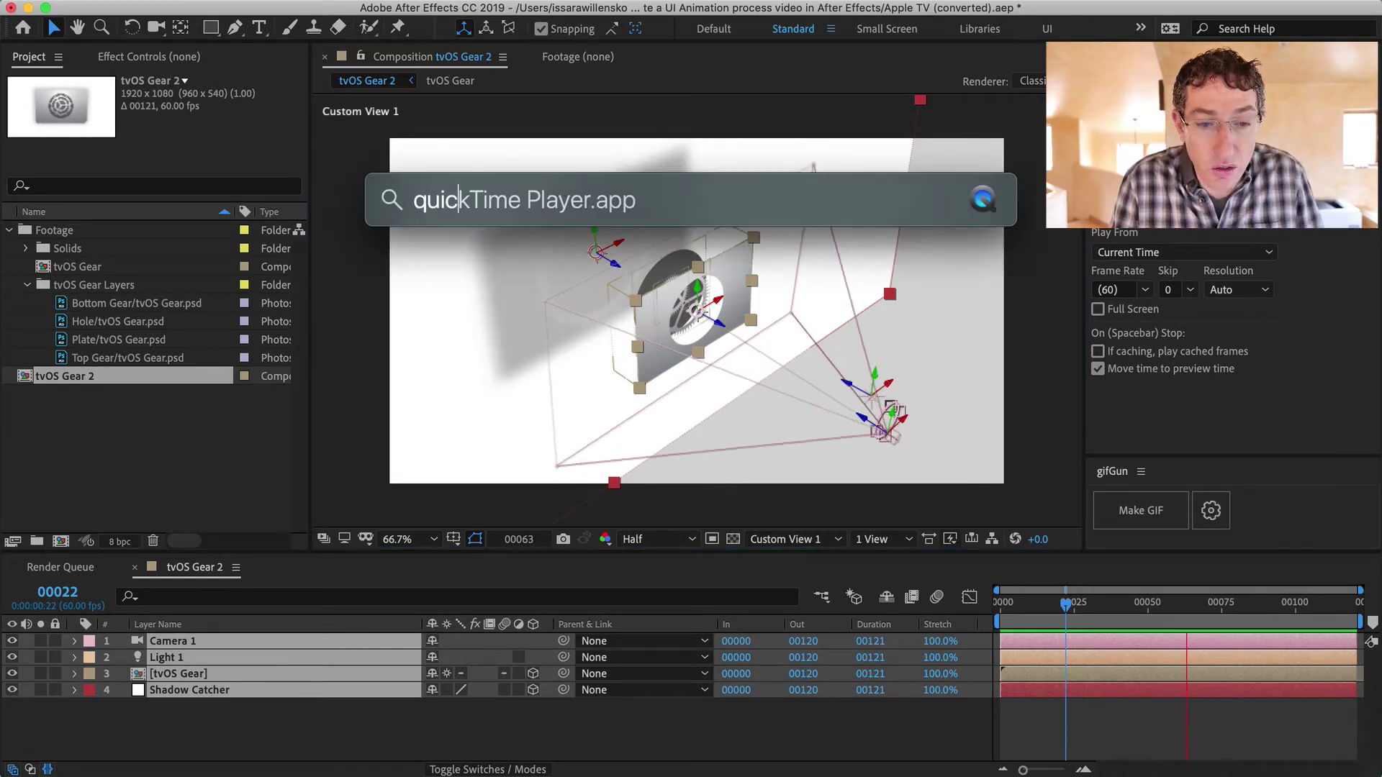
{"action": "key", "text": "Return"}
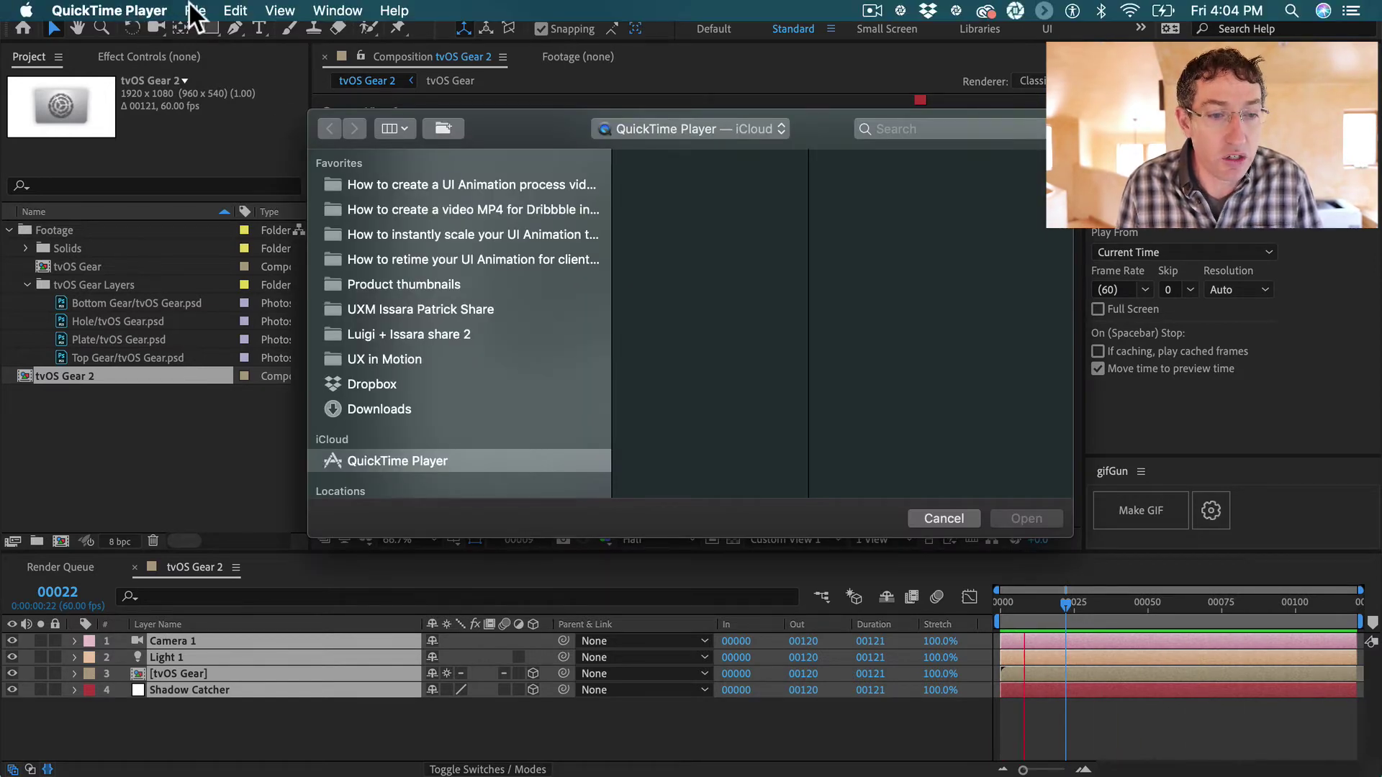
Step: Screen-record the composition viewer region for about 14 seconds
{"action": "left_click", "coordinate": [195, 11]}
{"action": "left_click", "coordinate": [220, 66]}
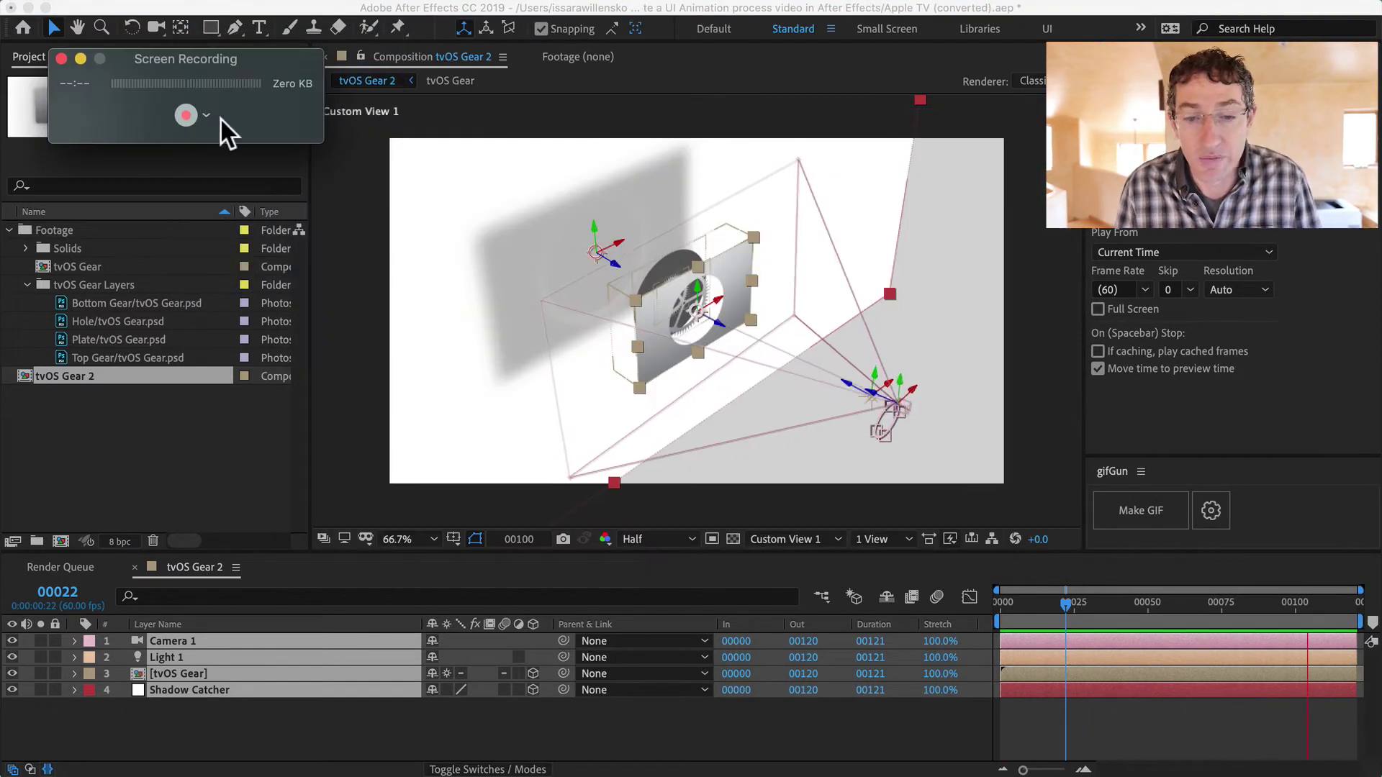
{"action": "left_click", "coordinate": [185, 115]}
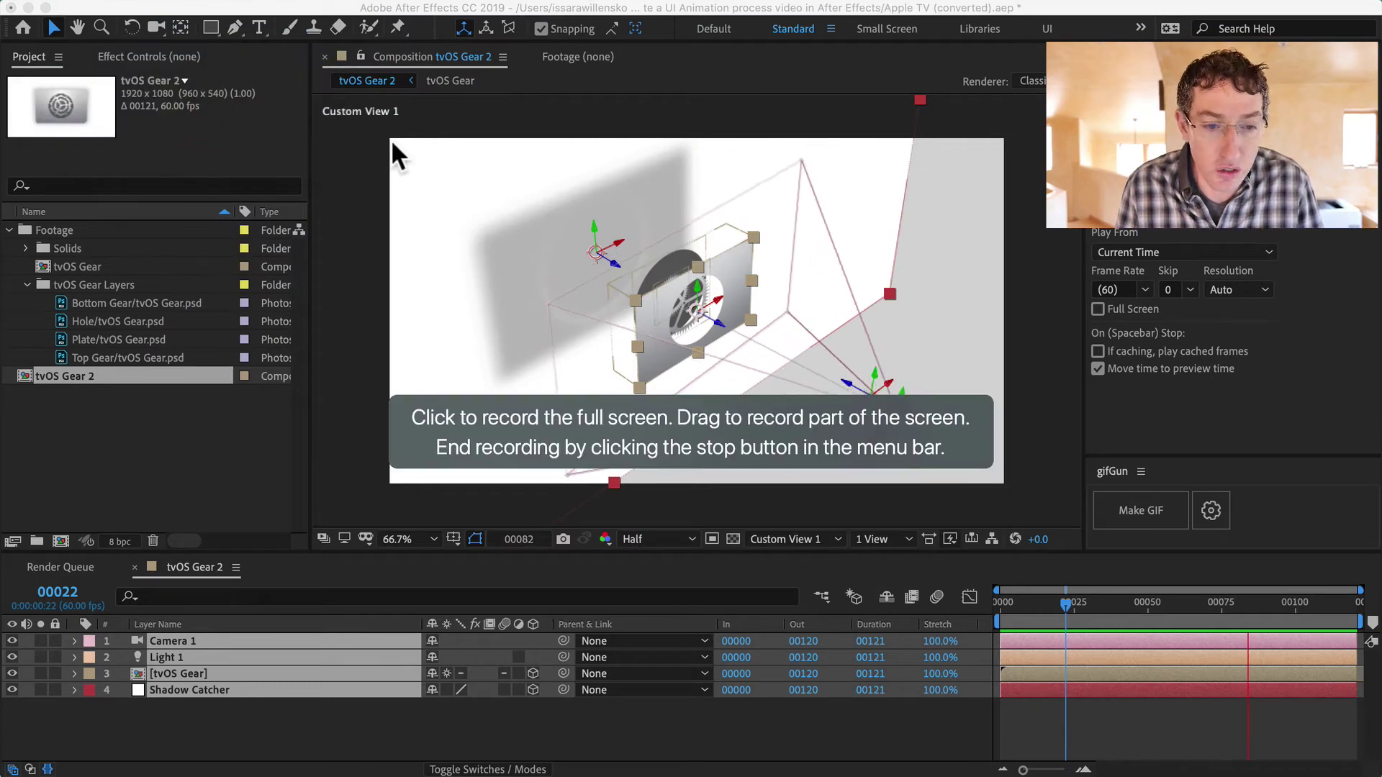
{"action": "left_click_drag", "start_coordinate": [390, 137], "coordinate": [1001, 480]}
{"action": "left_click", "coordinate": [721, 308]}
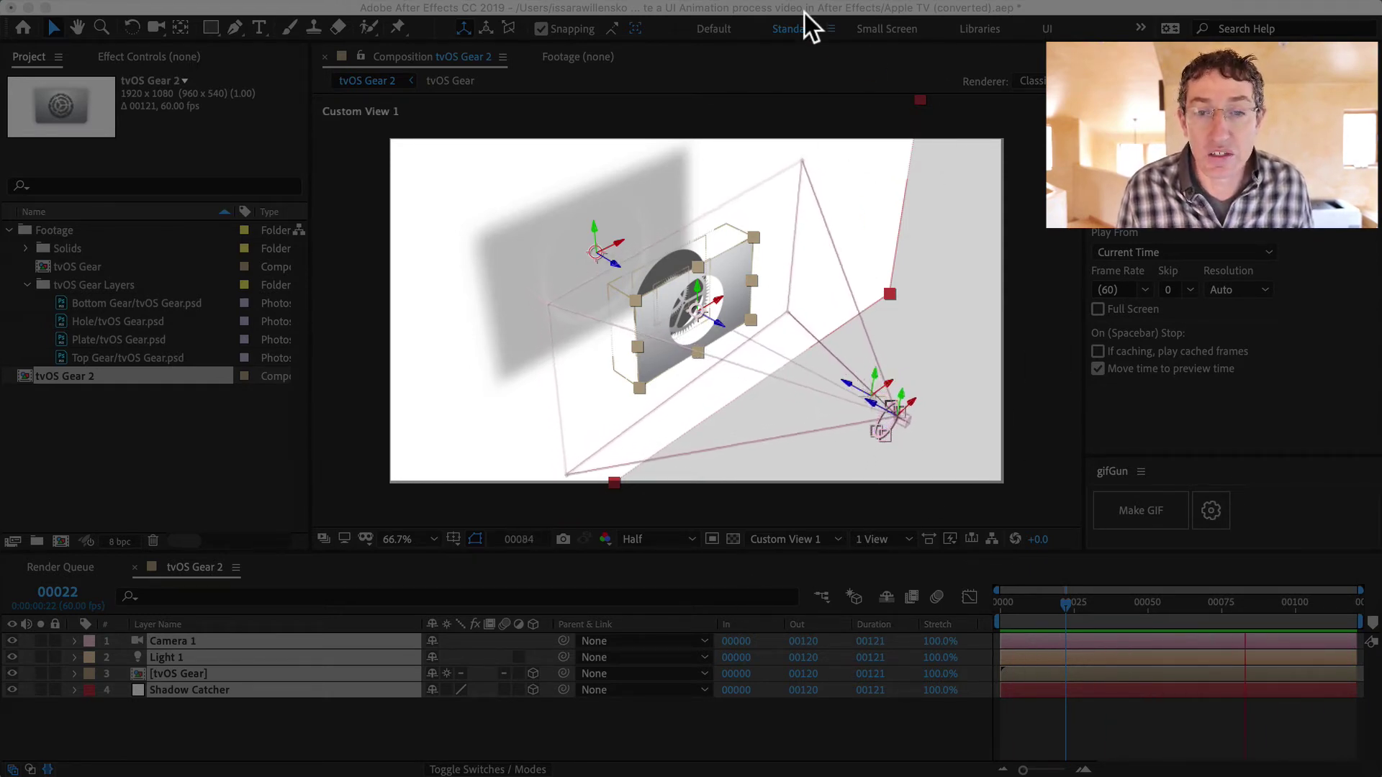
{"action": "mouse_move", "coordinate": [772, 9]}
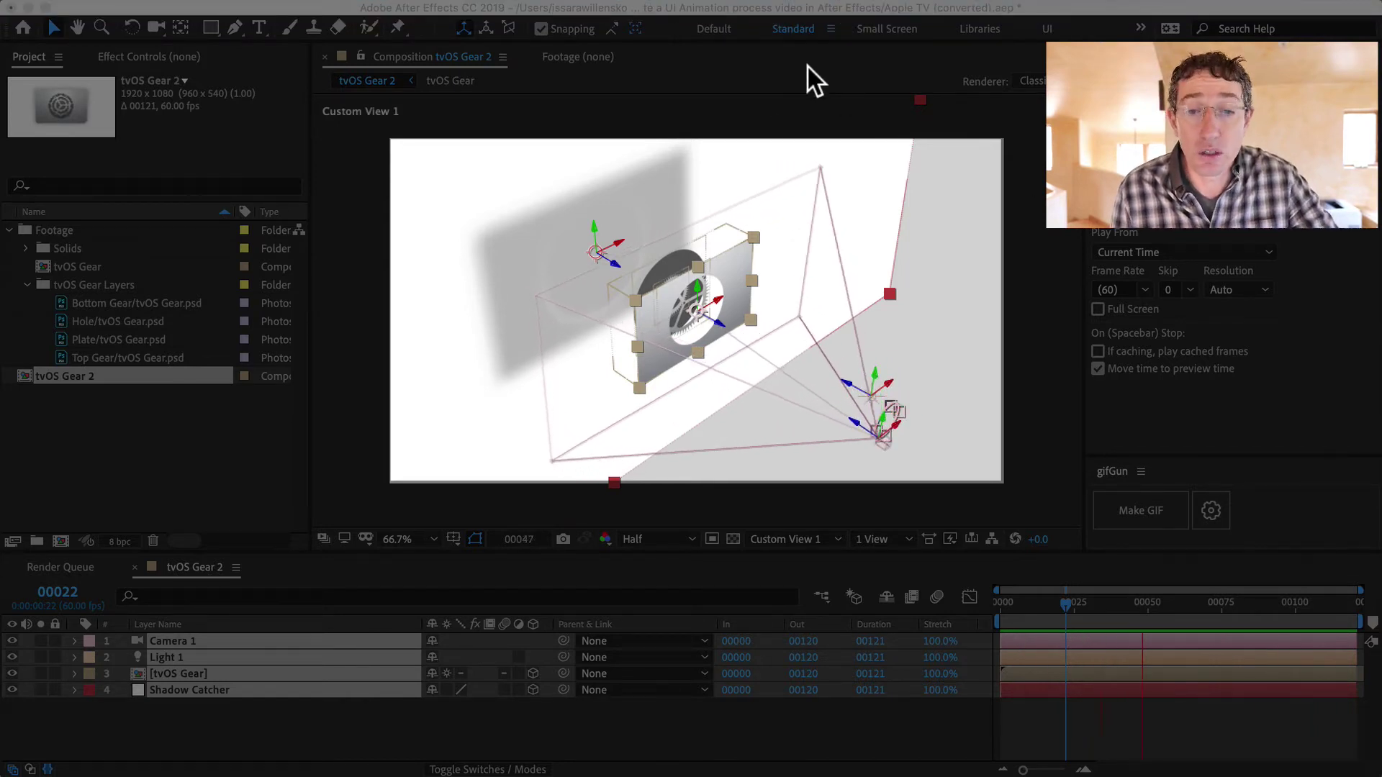
{"action": "left_click", "coordinate": [843, 10]}
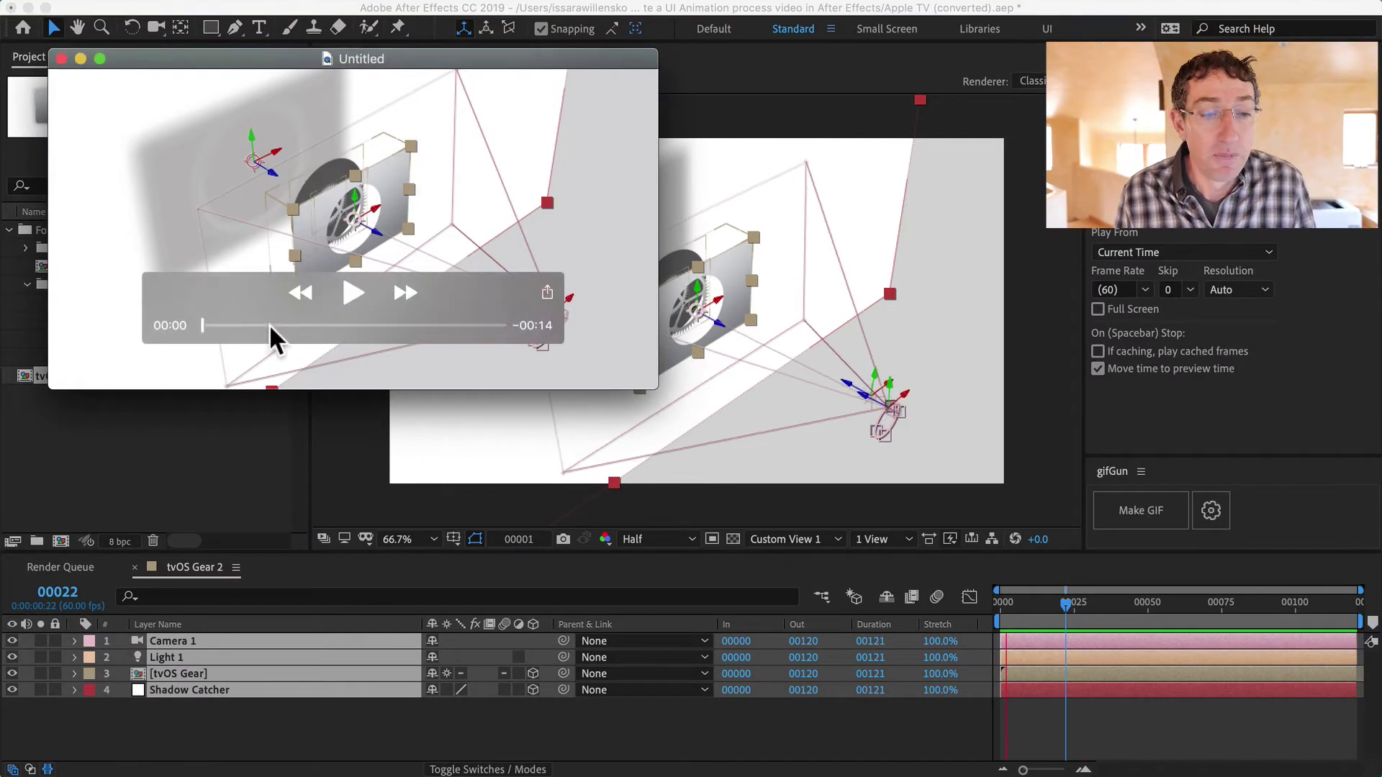
Step: Scrub the Untitled clip, then arm a second screen recording with the options unchanged
{"action": "left_click_drag", "start_coordinate": [256, 326], "coordinate": [472, 317]}
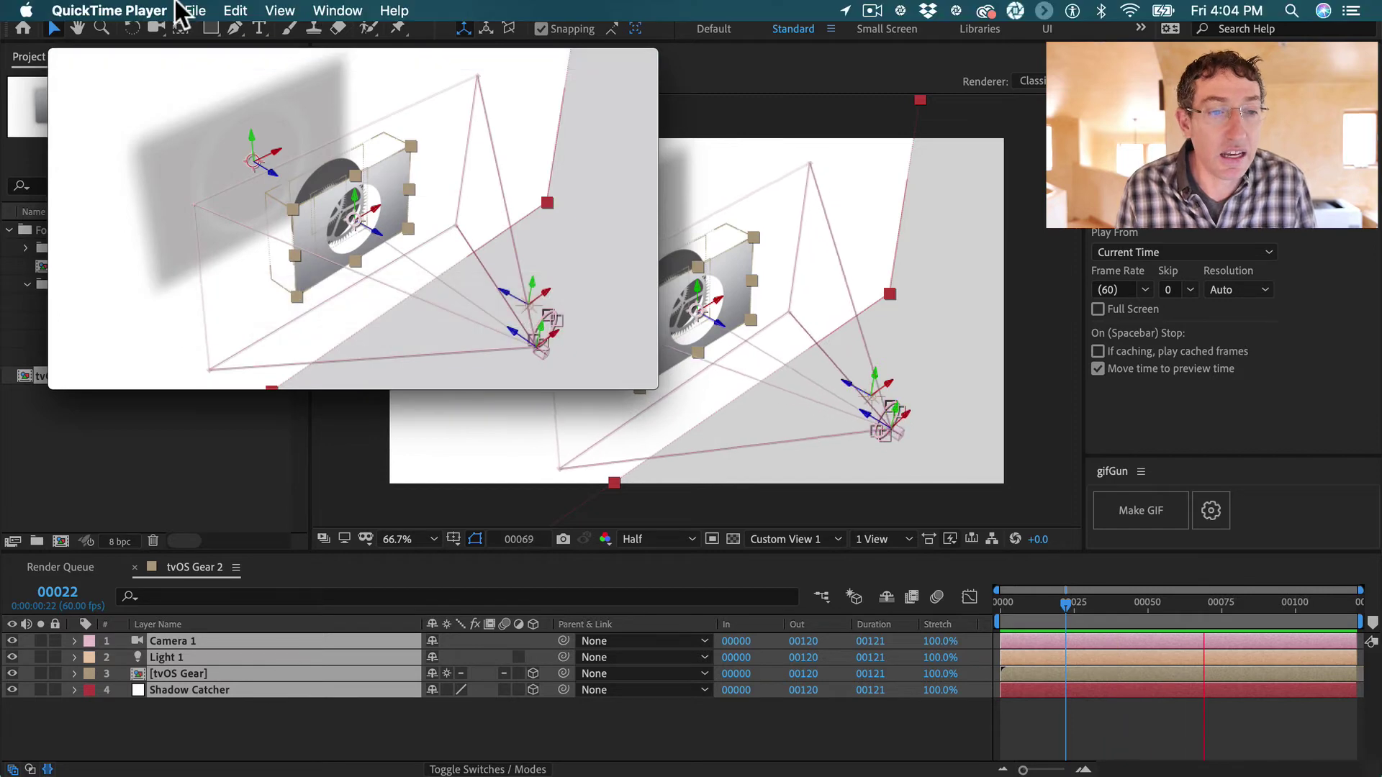
{"action": "left_click", "coordinate": [194, 11]}
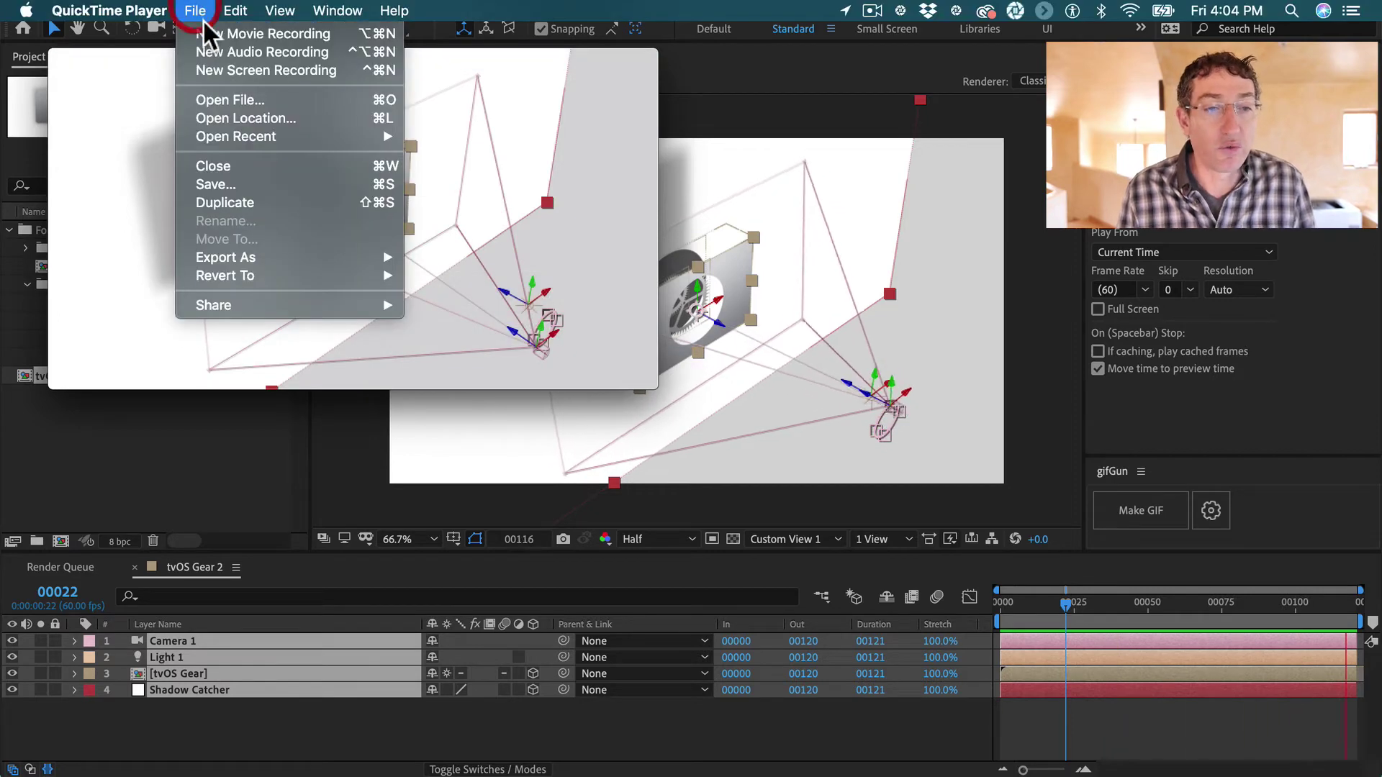
{"action": "left_click", "coordinate": [227, 67]}
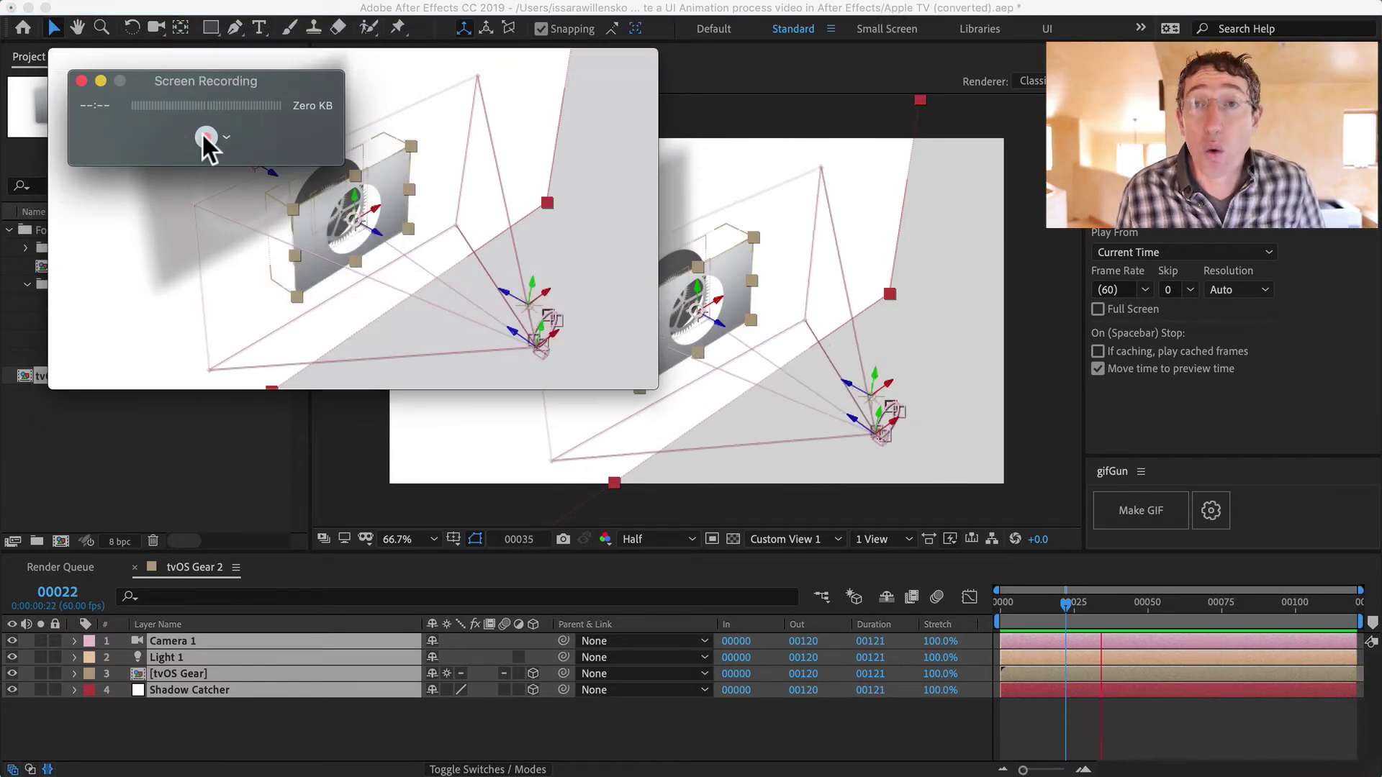
{"action": "left_click", "coordinate": [226, 137]}
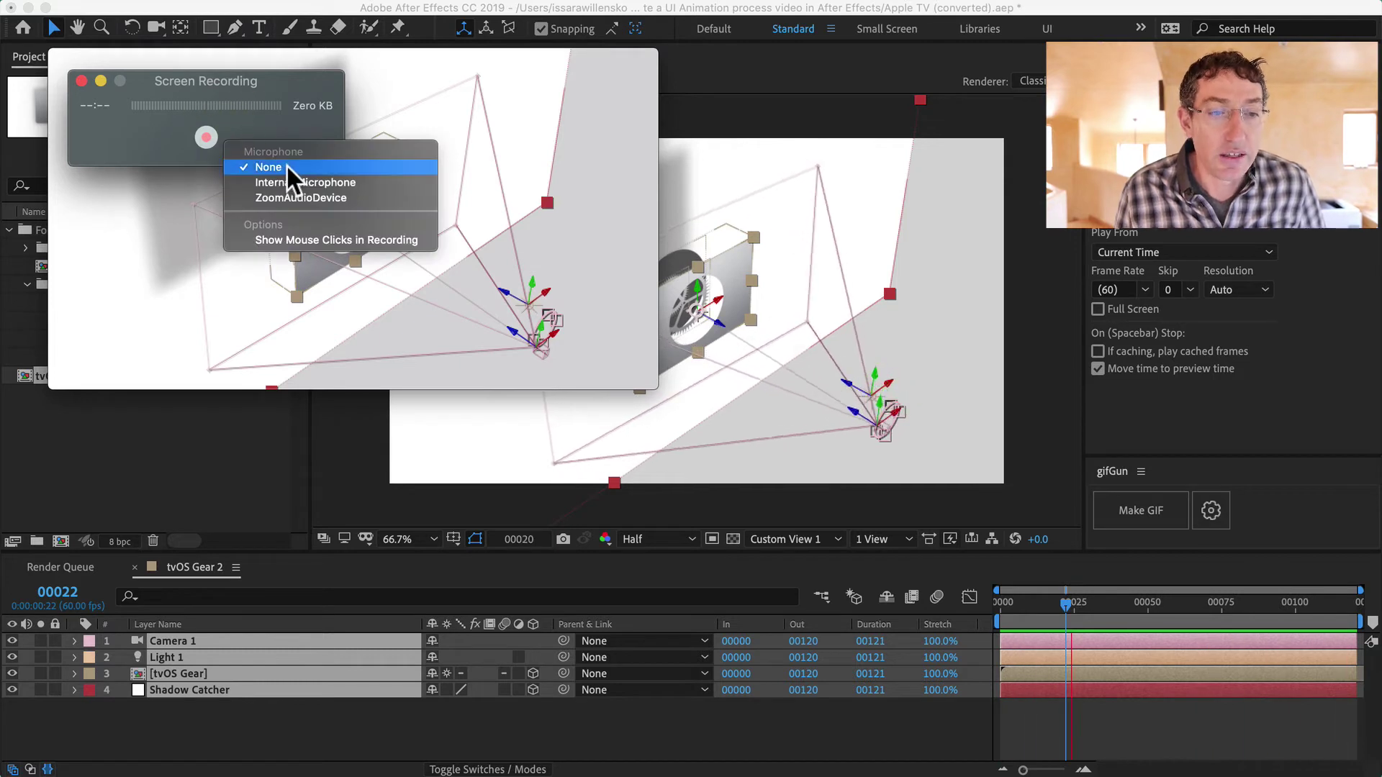
{"action": "left_click", "coordinate": [148, 137]}
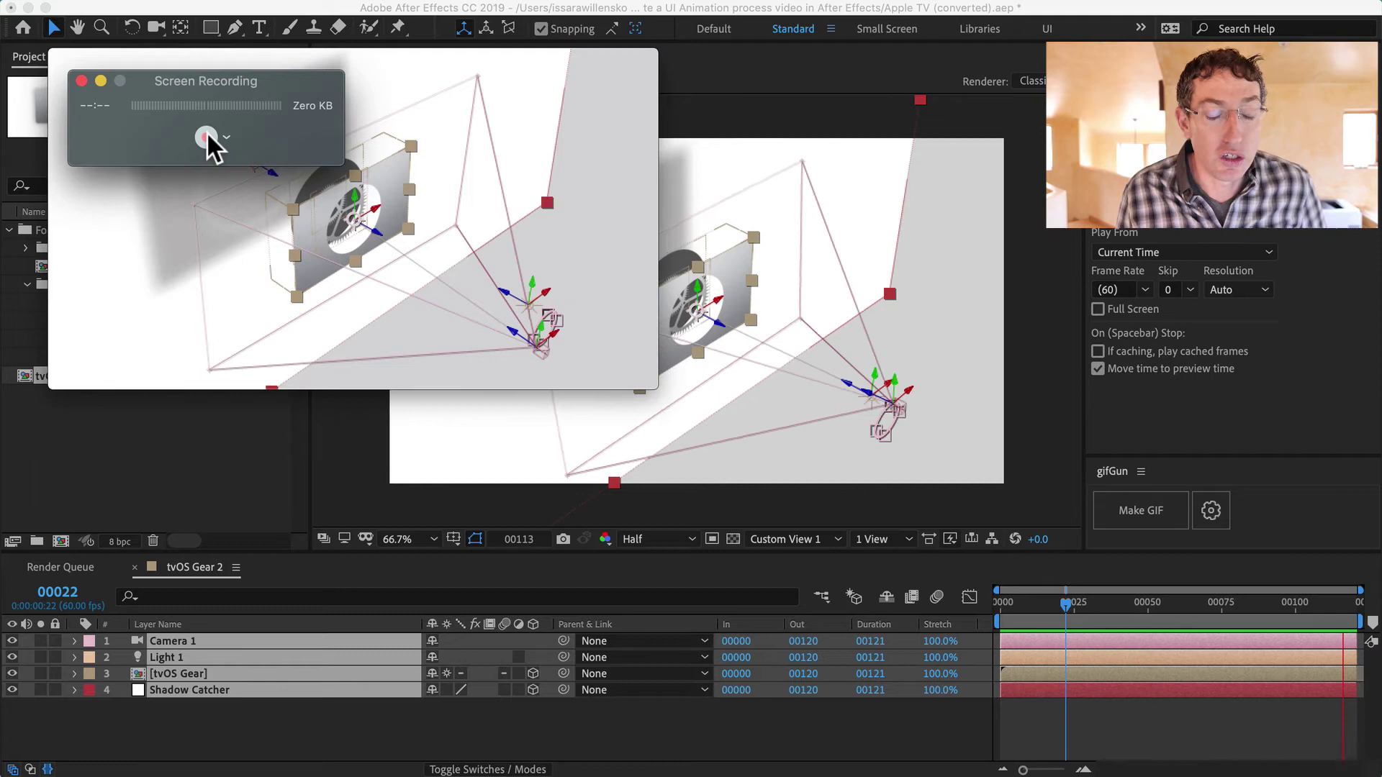
{"action": "left_click", "coordinate": [207, 136]}
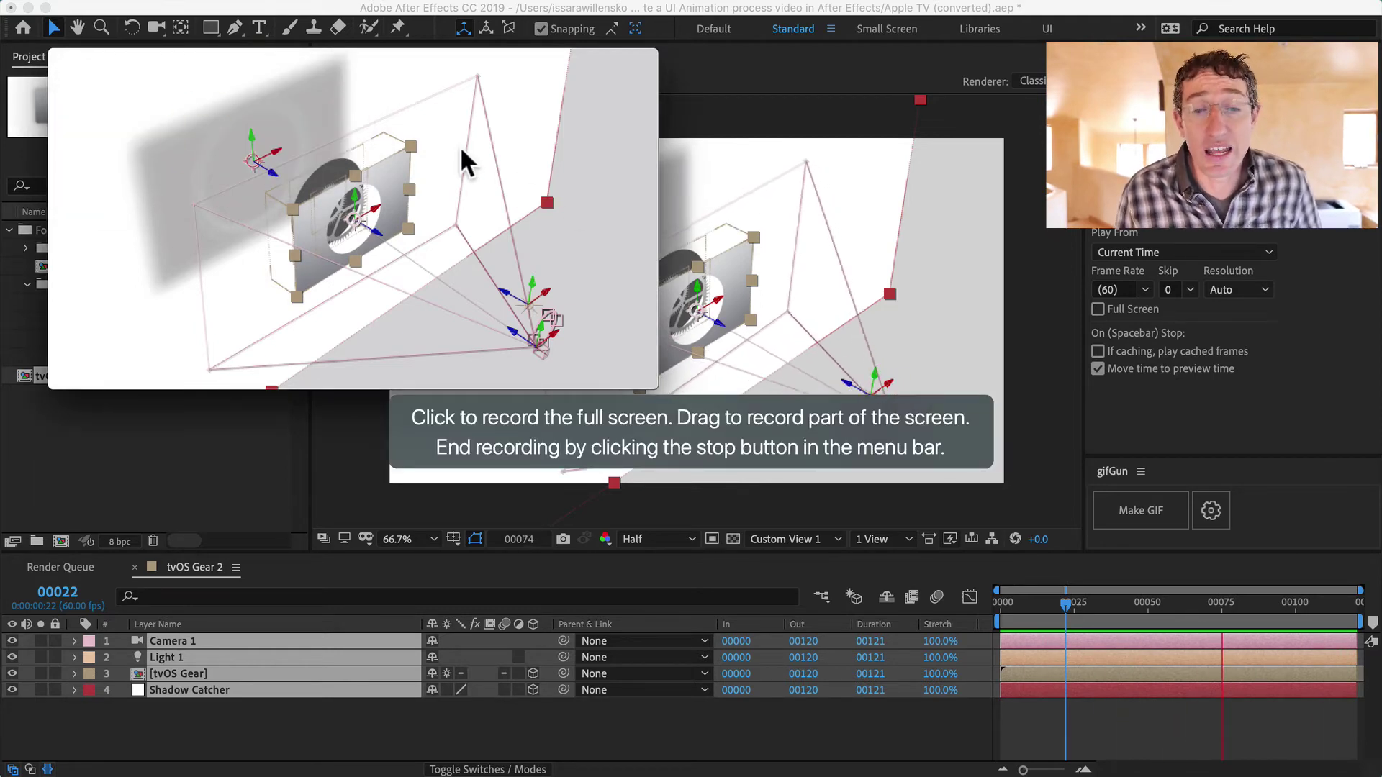
Step: Record the comp viewer region and save the clip as Process.mov
{"action": "left_click_drag", "start_coordinate": [441, 146], "coordinate": [1070, 563]}
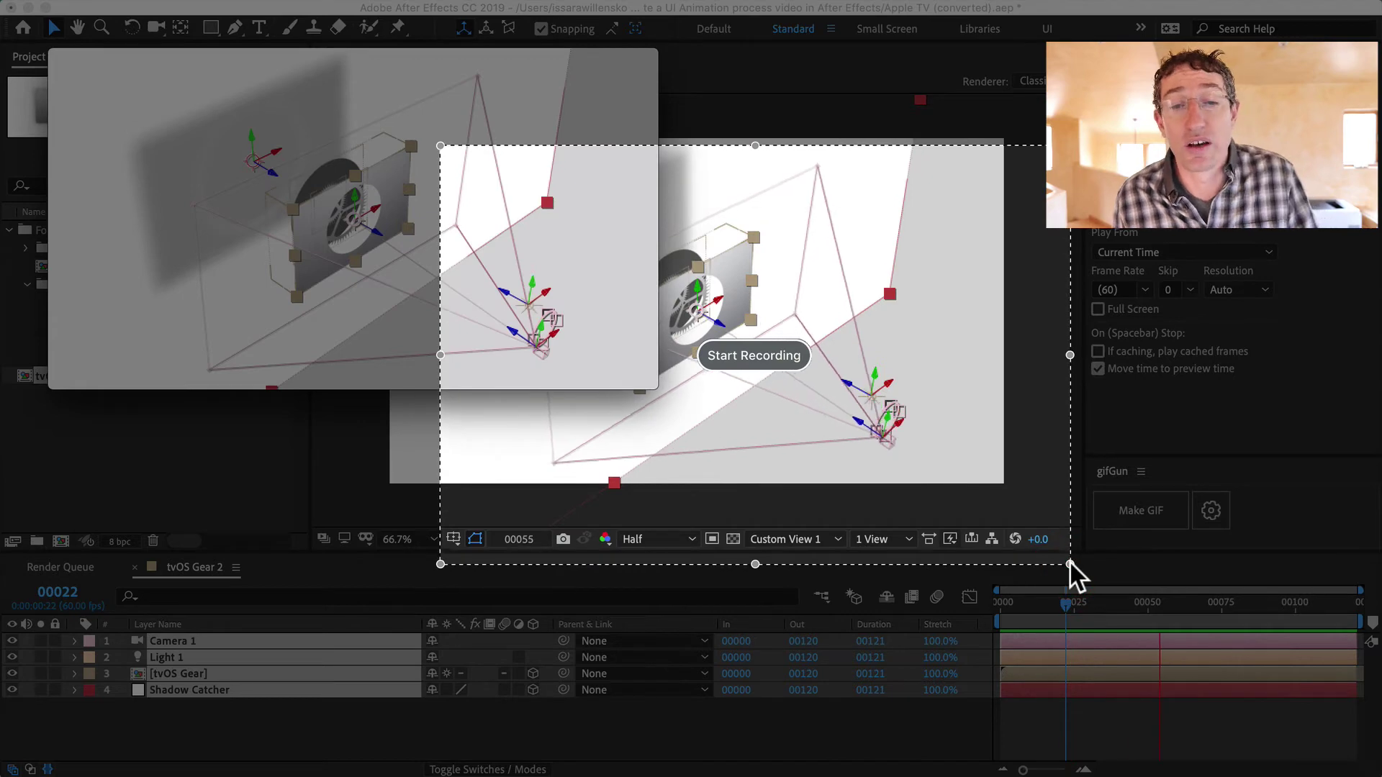
{"action": "key", "text": "Escape"}
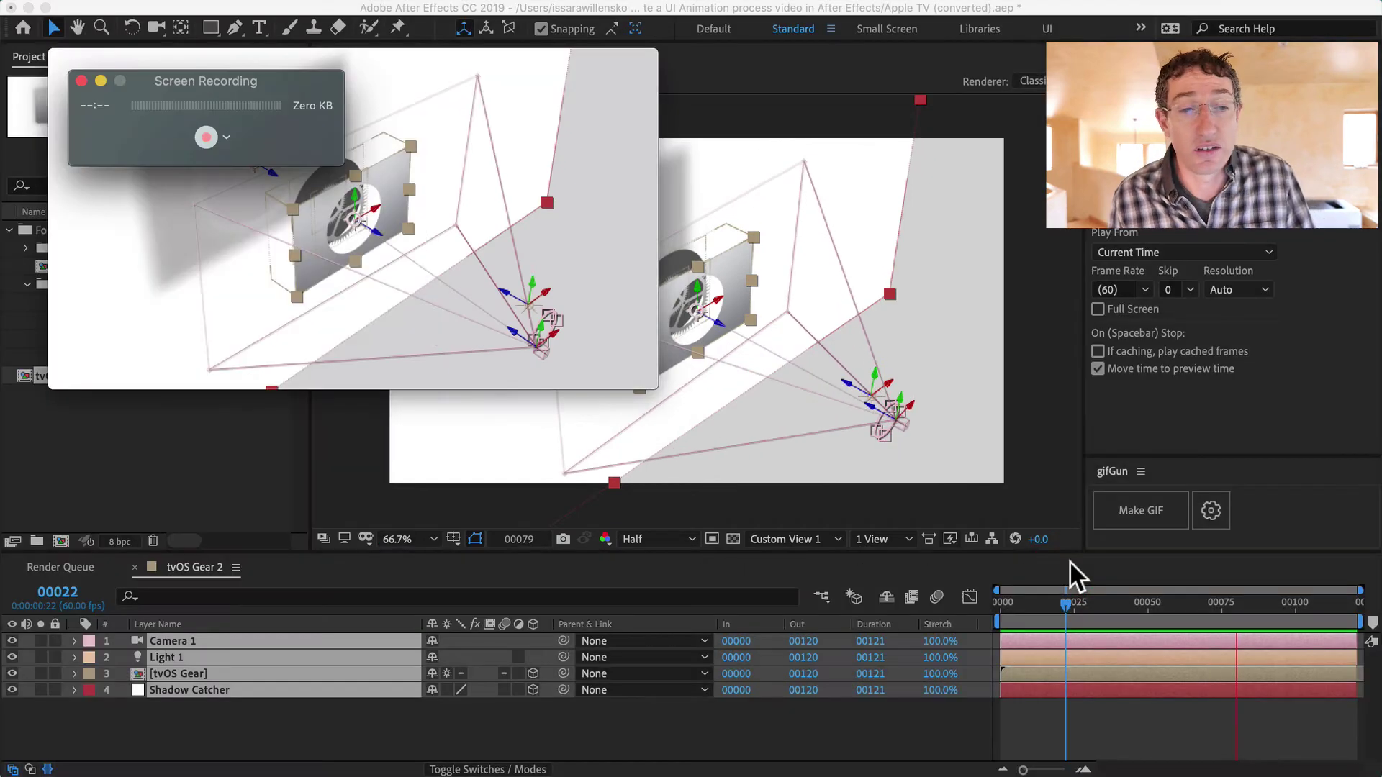
{"action": "left_click", "coordinate": [80, 80]}
{"action": "key", "text": "super+s"}
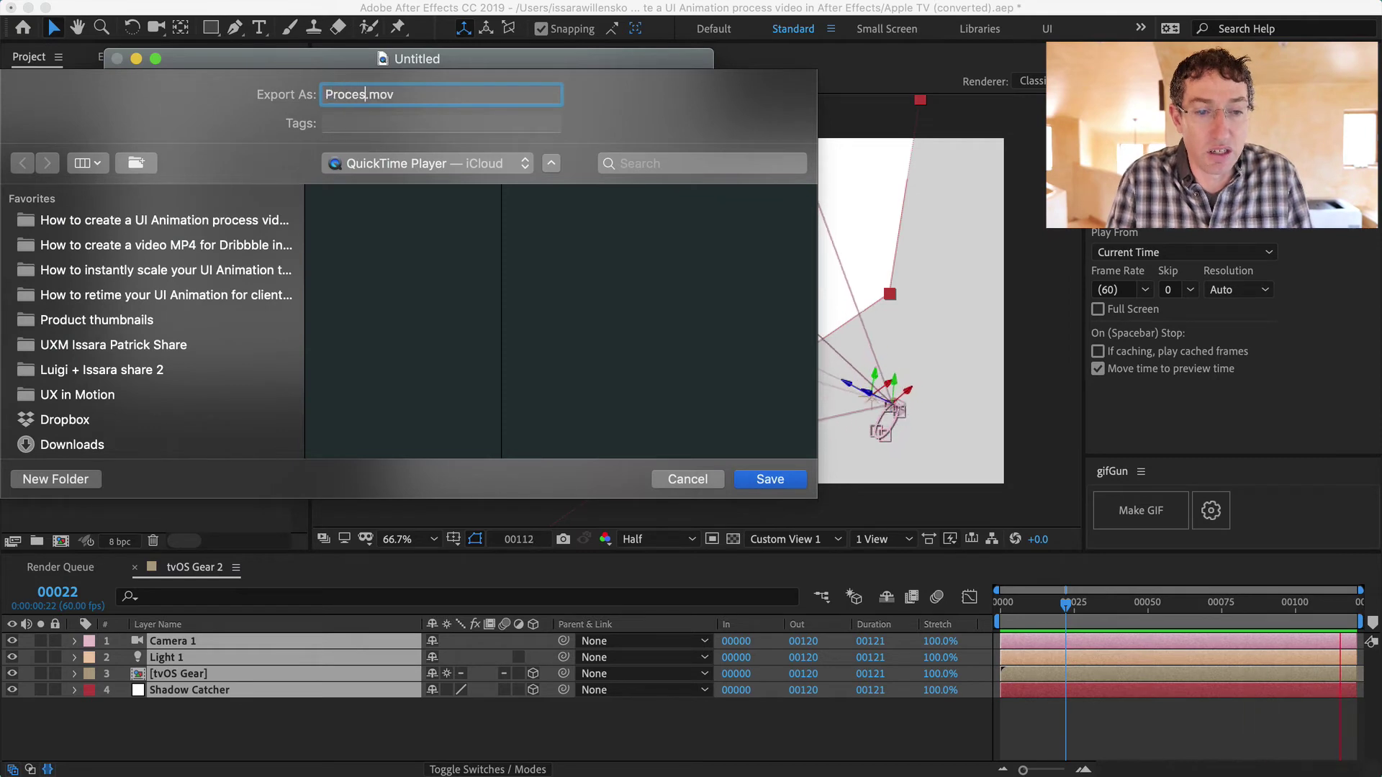
{"action": "key", "text": "Return"}
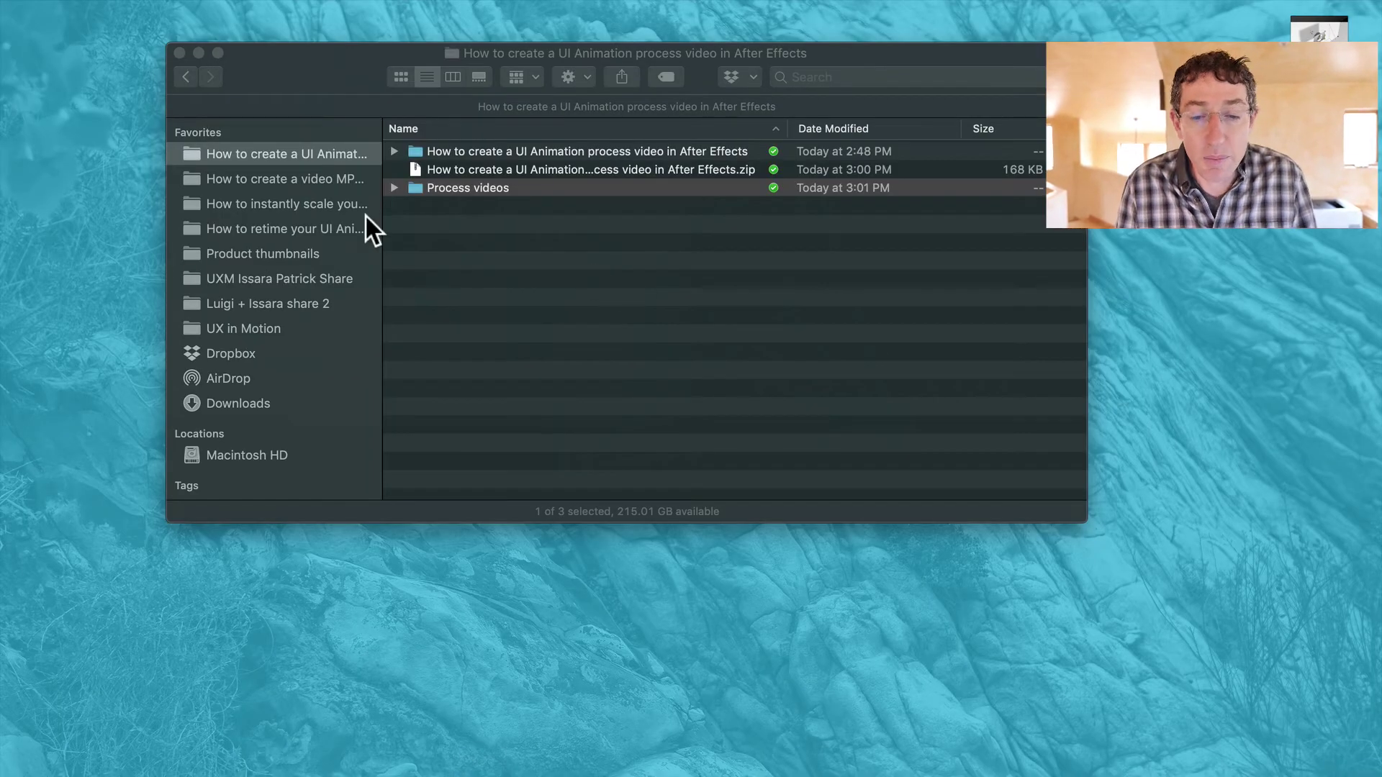
Step: Switch to After Effects and import Process.mov into the Project panel
{"action": "key", "text": "super+Tab"}
{"action": "key", "text": "super+Tab"}
{"action": "left_click", "coordinate": [523, 344]}
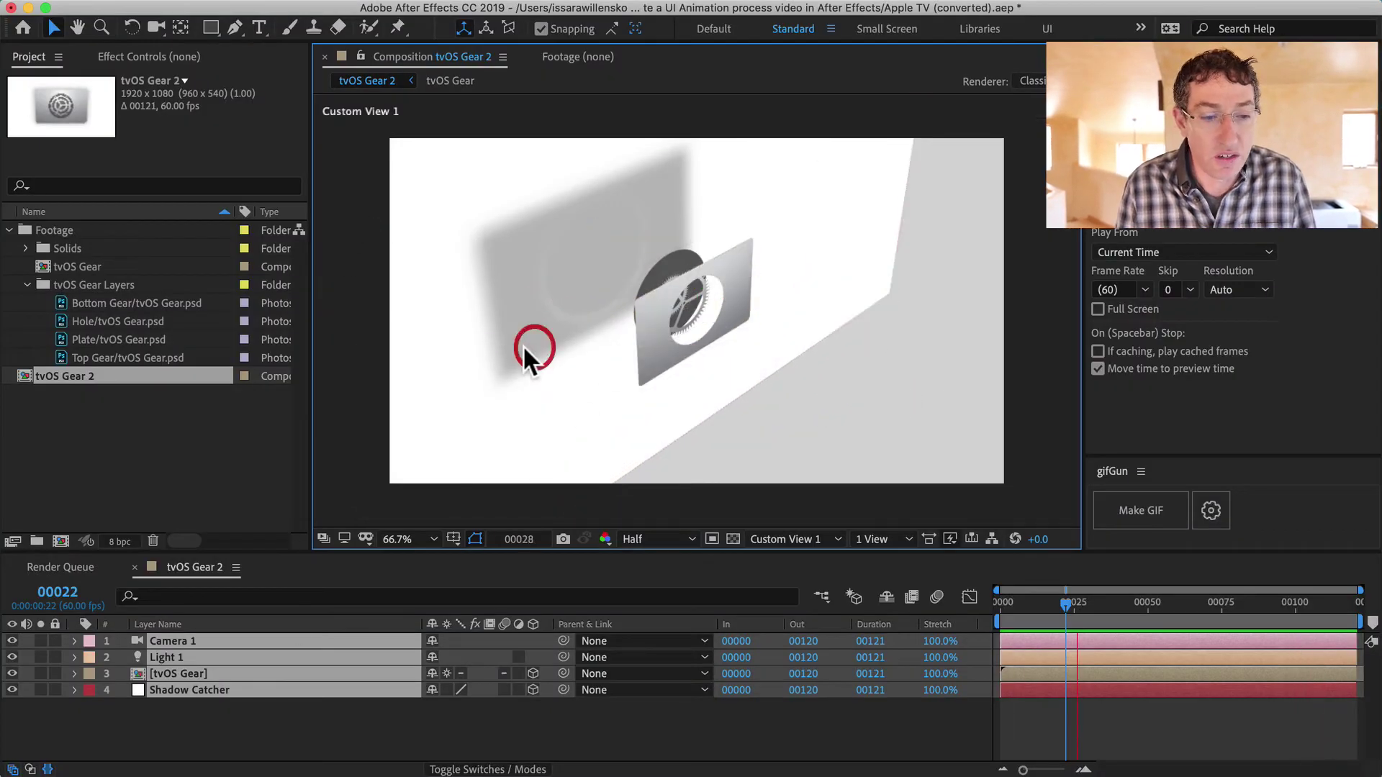
{"action": "left_click", "coordinate": [206, 427]}
{"action": "double_click", "coordinate": [206, 426]}
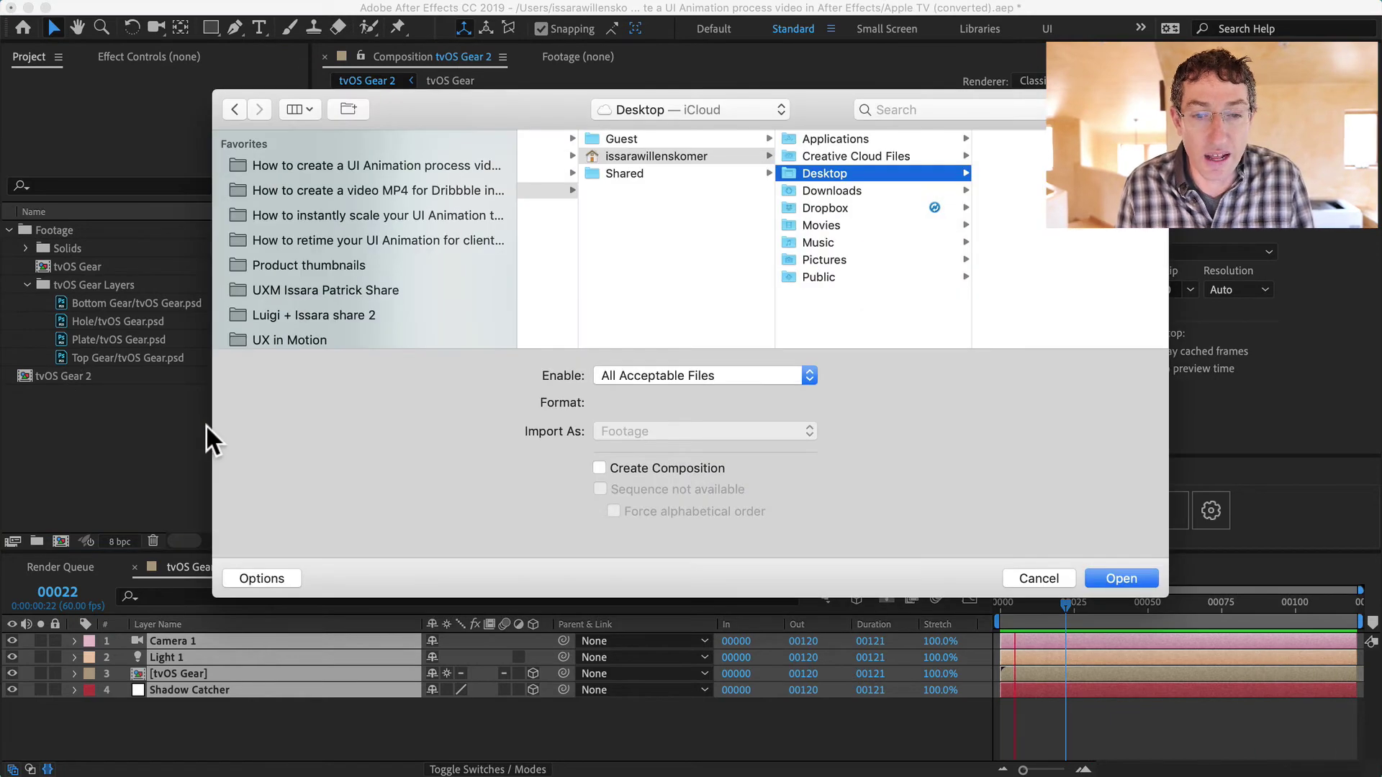
{"action": "key", "text": "Right"}
{"action": "key", "text": "Return"}
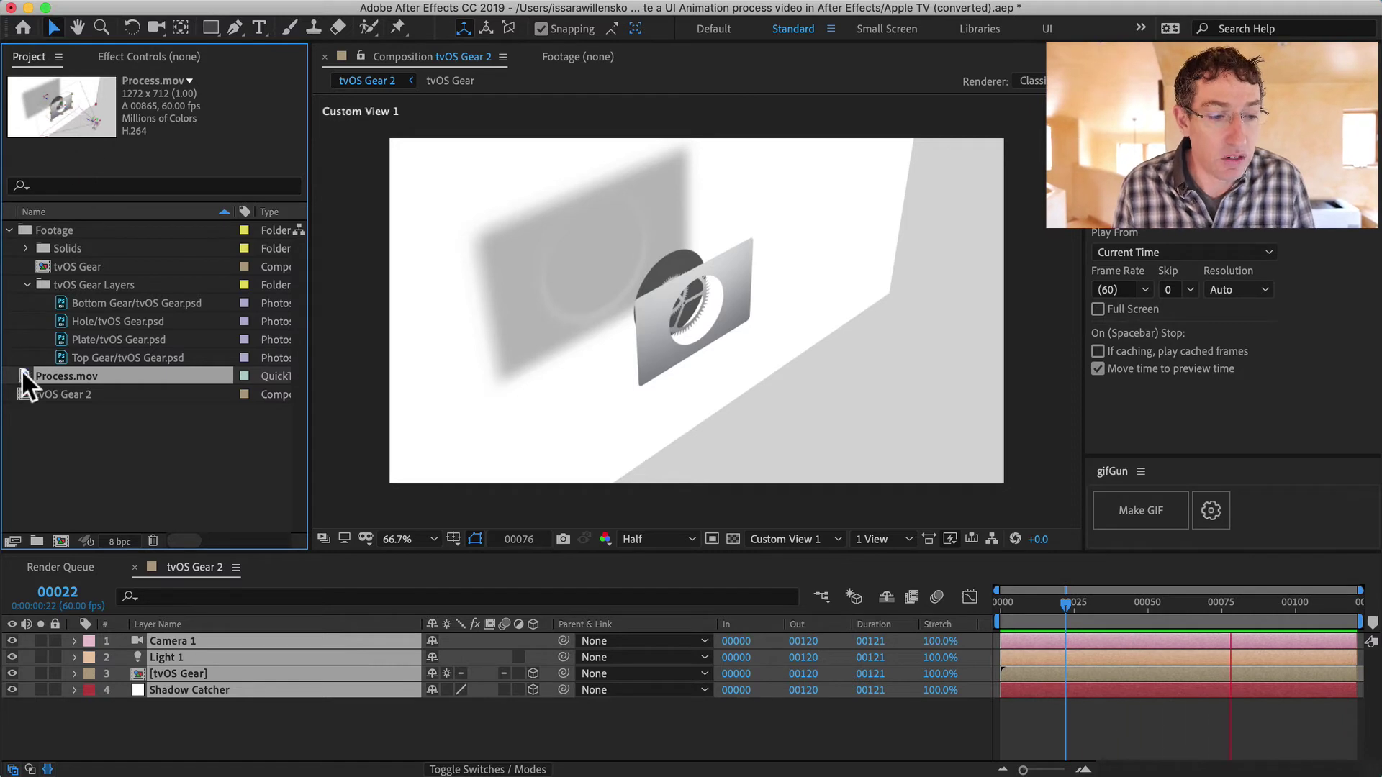
Step: Create a Process composition from Process.mov and zoom the preview in toward the camera
{"action": "left_click_drag", "start_coordinate": [21, 371], "coordinate": [28, 464]}
{"action": "left_click_drag", "start_coordinate": [59, 533], "coordinate": [59, 541]}
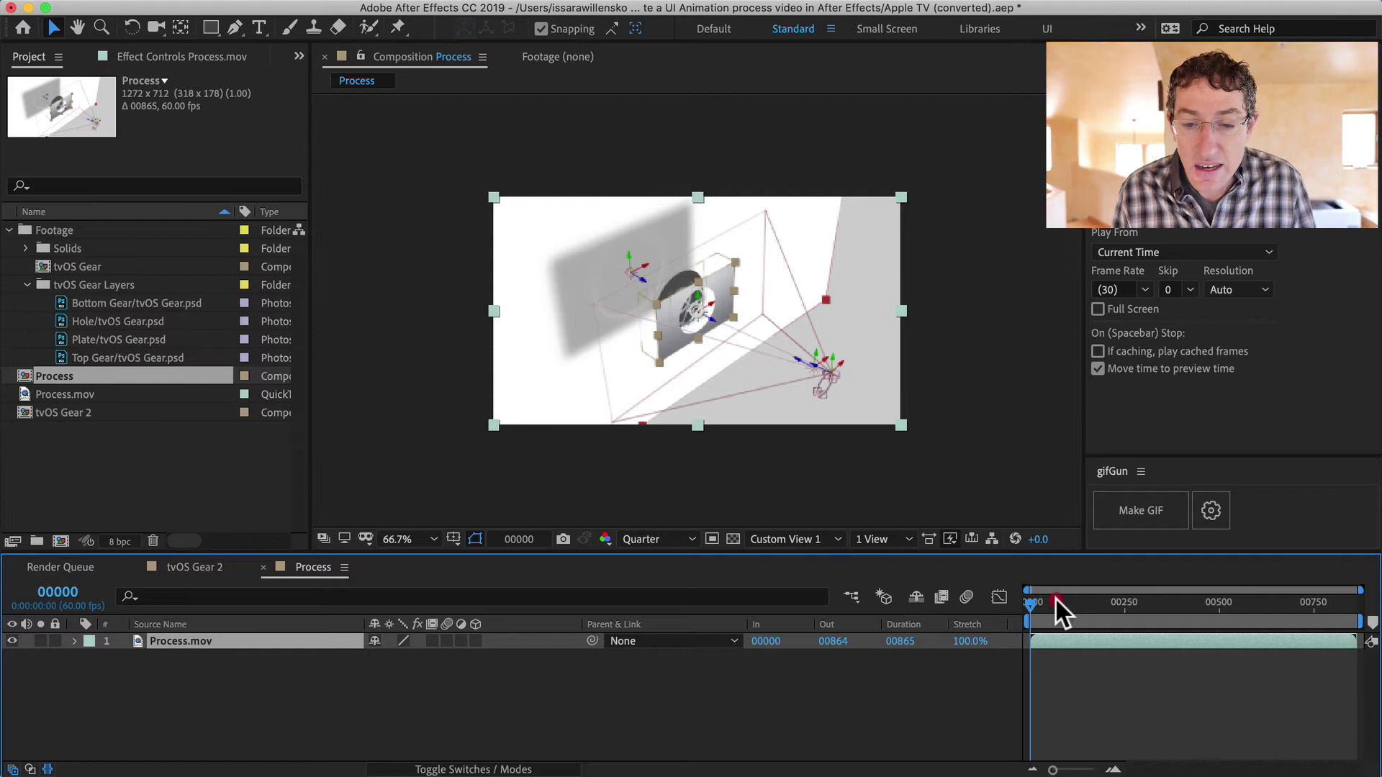
{"action": "mouse_move", "coordinate": [1055, 598]}
{"action": "left_mouse_down"}
{"action": "mouse_move", "coordinate": [1077, 596]}
{"action": "mouse_move", "coordinate": [1054, 606]}
{"action": "left_mouse_up"}
{"action": "key", "text": "period"}
{"action": "key", "text": "period"}
{"action": "key", "text": "period"}
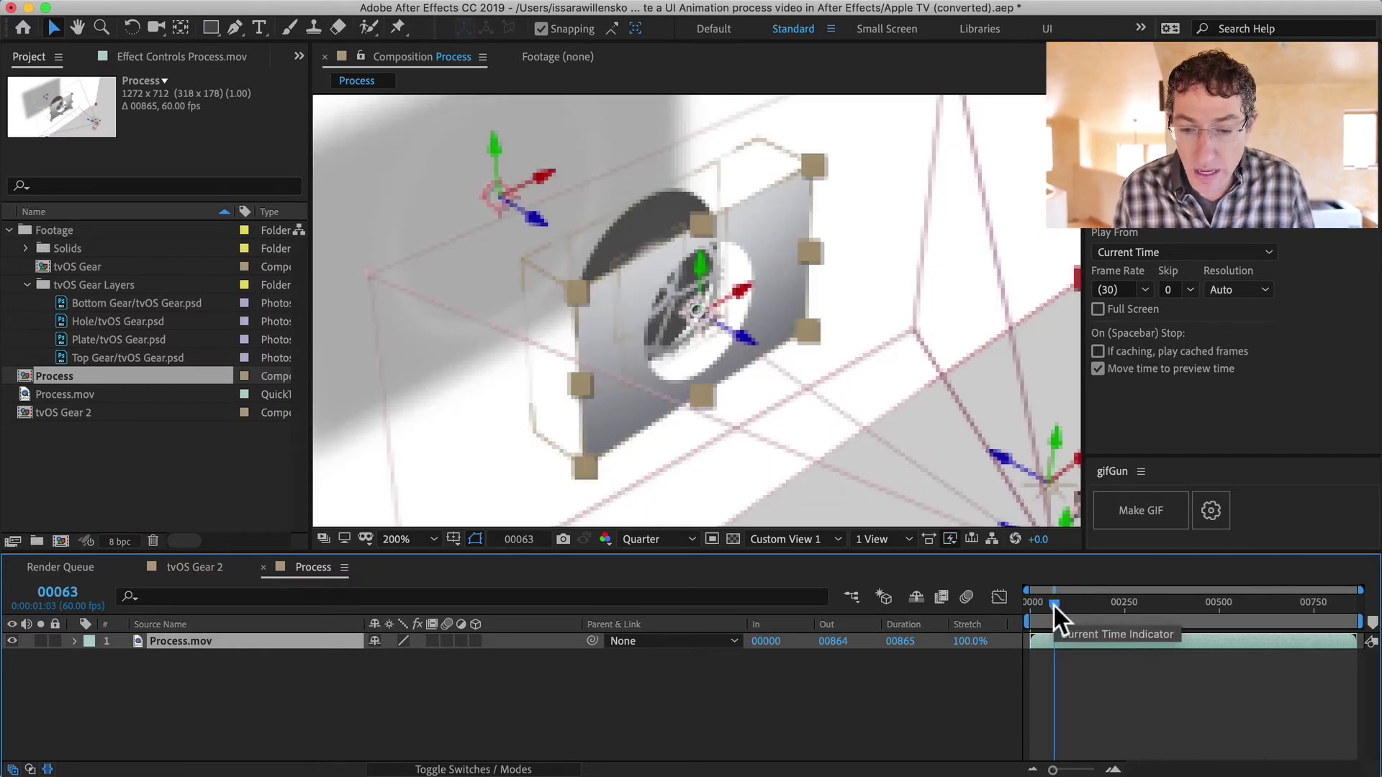
{"action": "key", "text": "h"}
{"action": "left_click_drag", "start_coordinate": [879, 303], "coordinate": [613, 173]}
{"action": "key", "text": "v"}
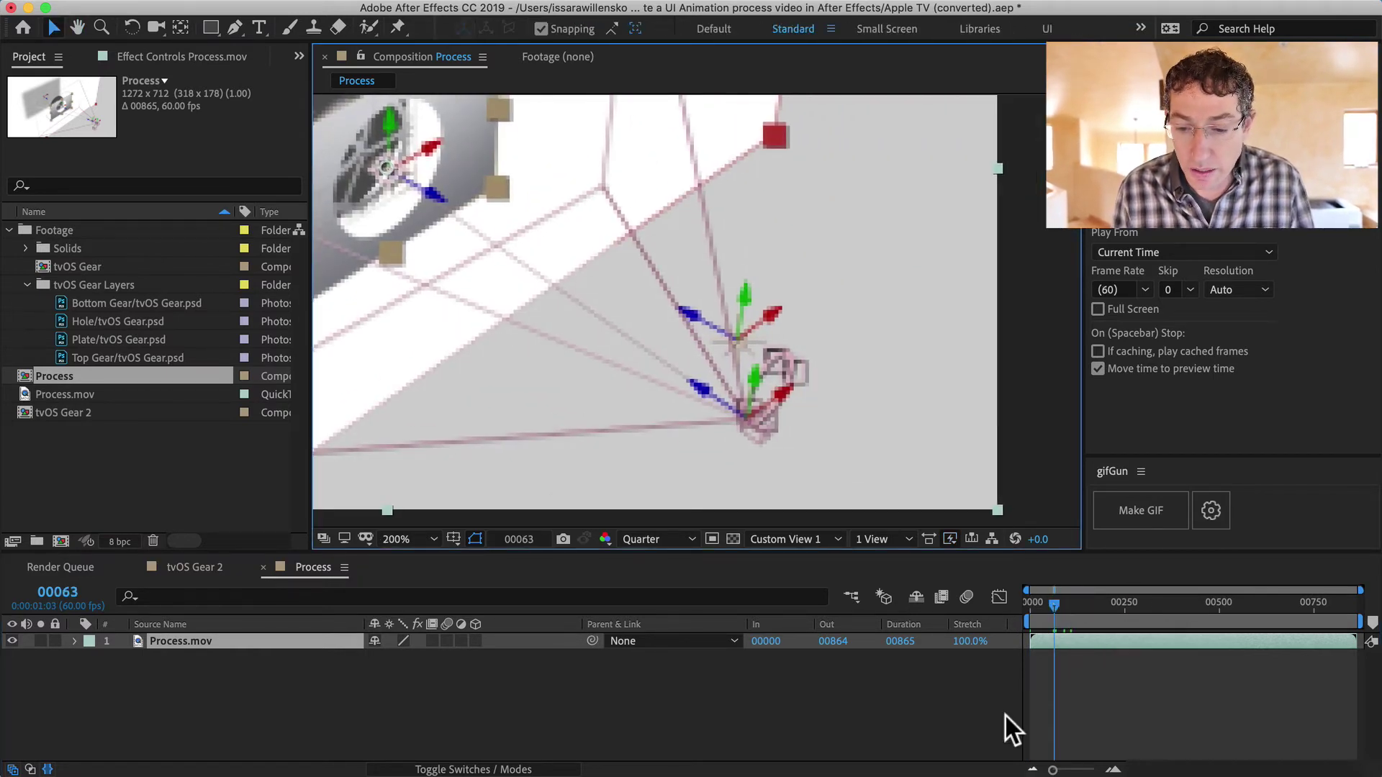
Step: Scrub to frame 00213 and set the preview resolution to Full
{"action": "left_click_drag", "start_coordinate": [1061, 607], "coordinate": [1111, 589]}
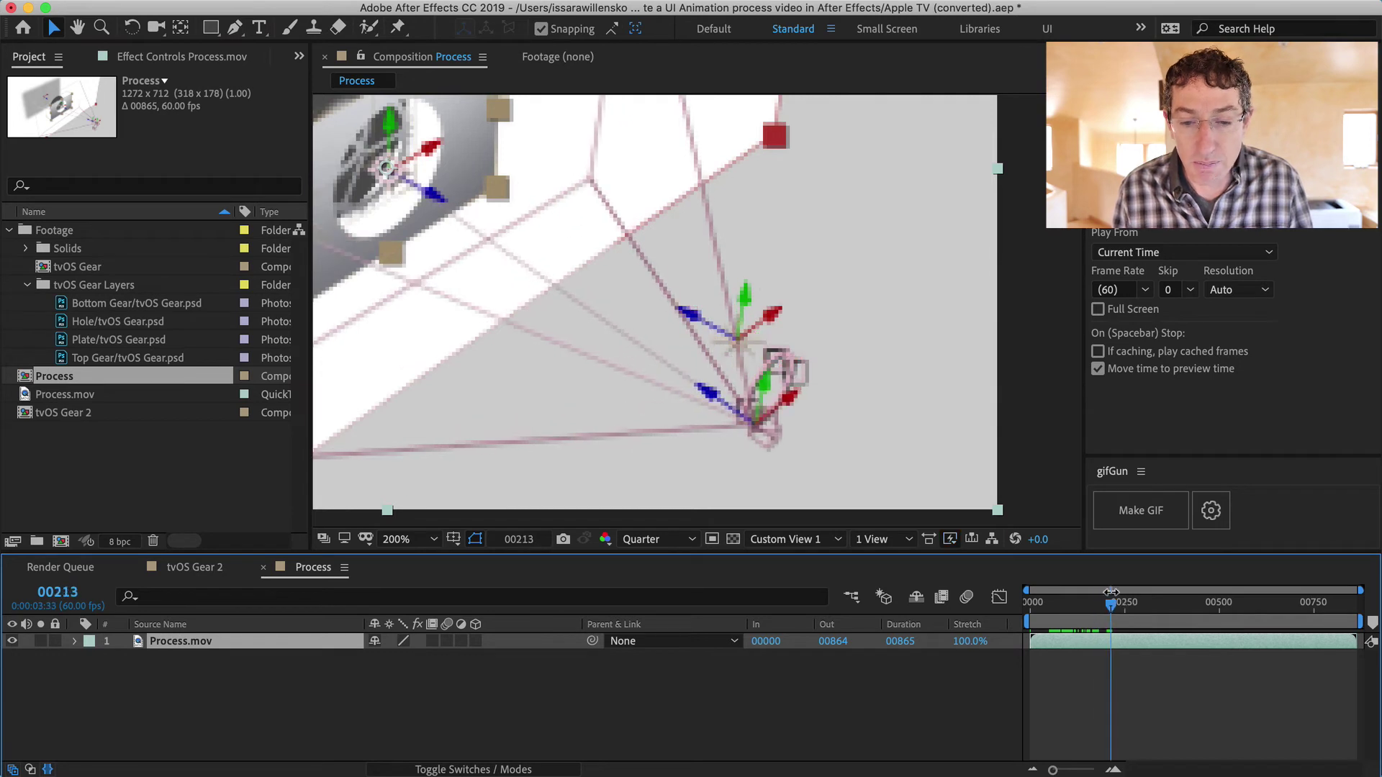
{"action": "left_click", "coordinate": [661, 539]}
{"action": "left_click", "coordinate": [663, 554]}
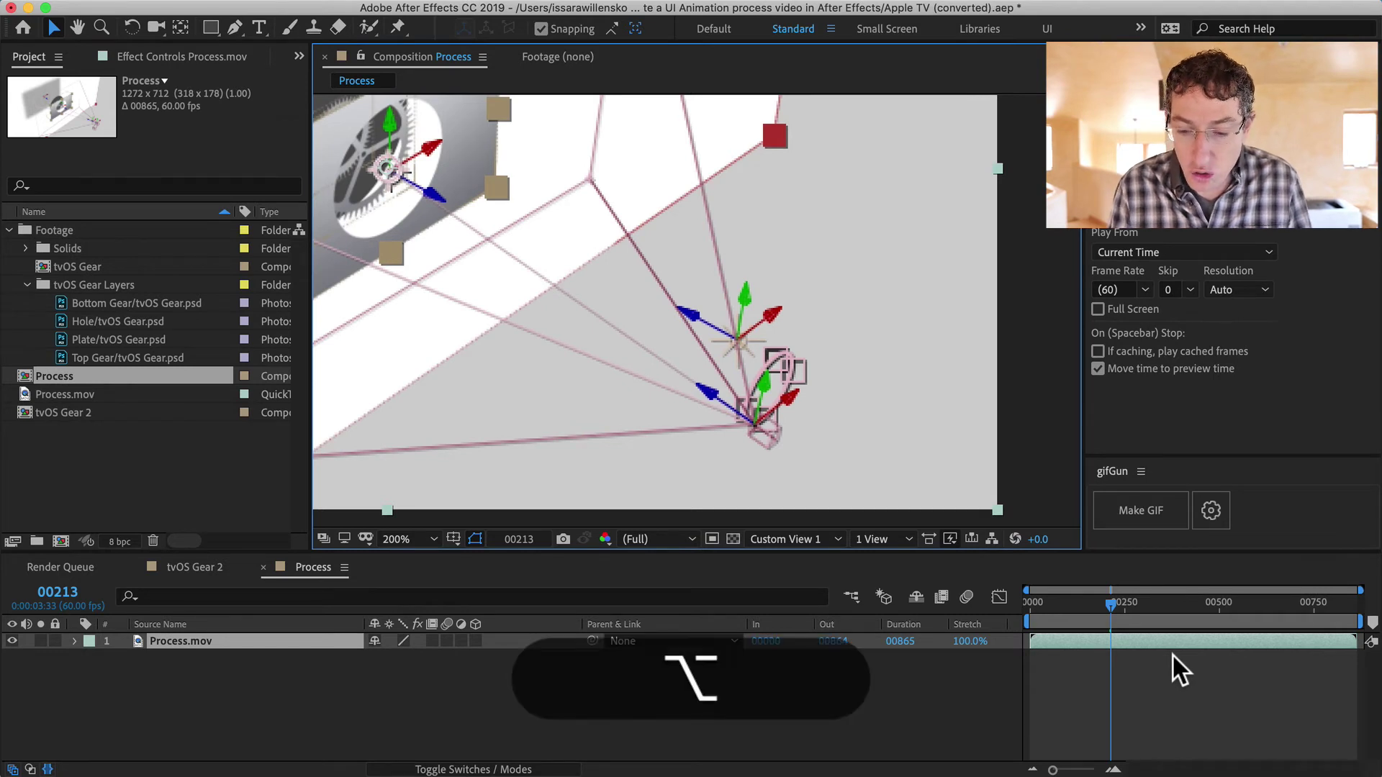
Step: Trim the Process.mov layer to start at frame 00213 and end at 00354
{"action": "key", "text": "alt+bracketleft"}
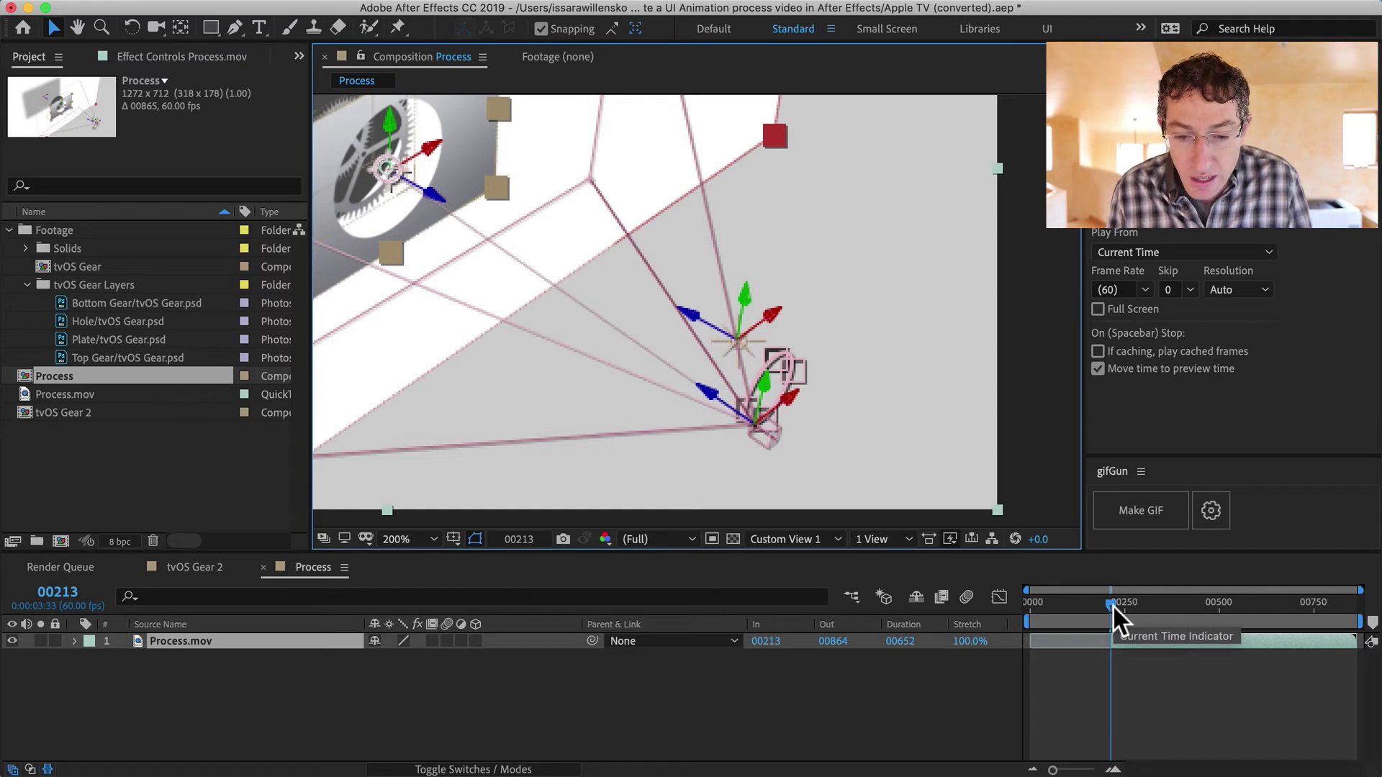
{"action": "key", "text": "super+Right"}
{"action": "key", "text": "super+Right"}
{"action": "key", "text": "super+Right"}
{"action": "key", "text": "super+Right"}
{"action": "key", "text": "super+Right"}
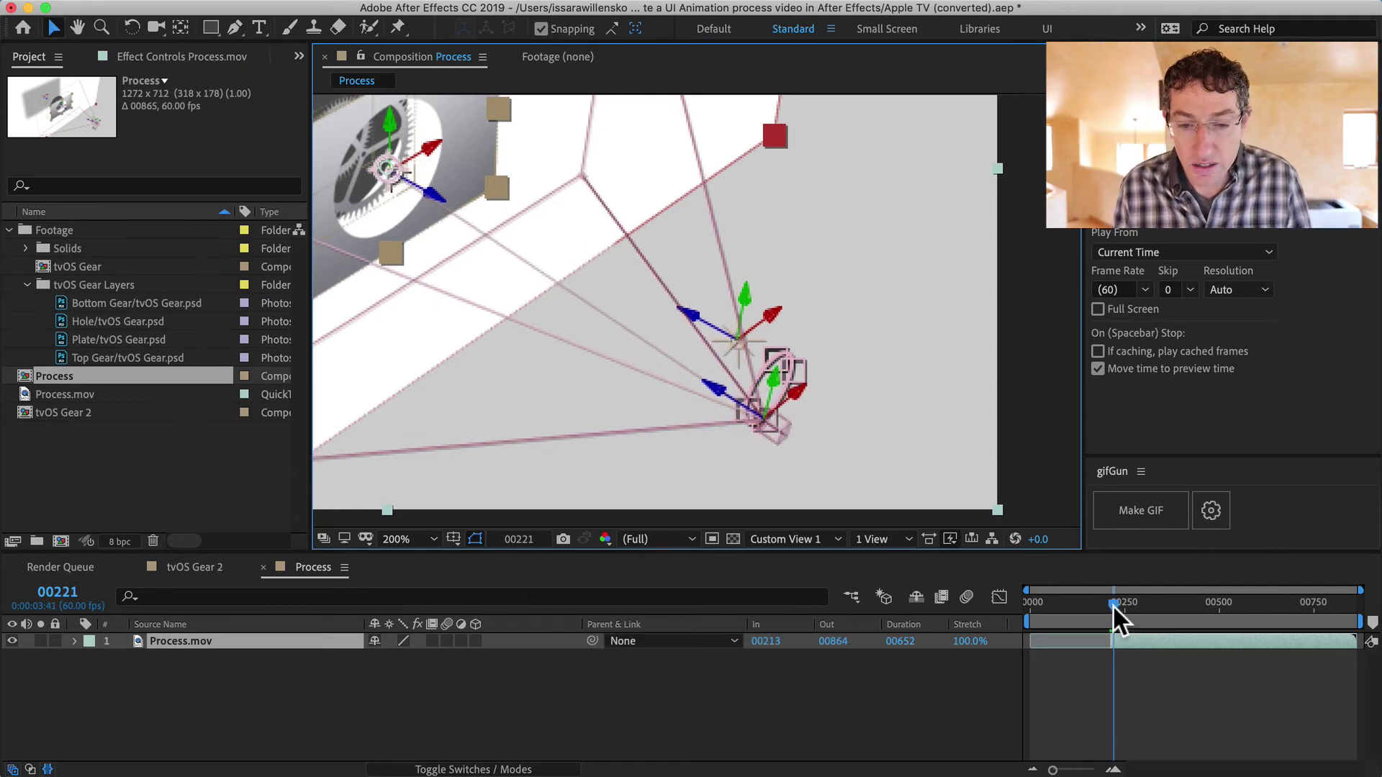
{"action": "key", "text": "shift+super+Right"}
{"action": "key", "text": "shift+super+Right"}
{"action": "key", "text": "shift+super+Right"}
{"action": "key", "text": "shift+super+Right"}
{"action": "key", "text": "shift+super+Right"}
{"action": "key", "text": "shift+super+Right"}
{"action": "key", "text": "shift+super+Right"}
{"action": "key", "text": "shift+super+Right"}
{"action": "key", "text": "shift+super+Right"}
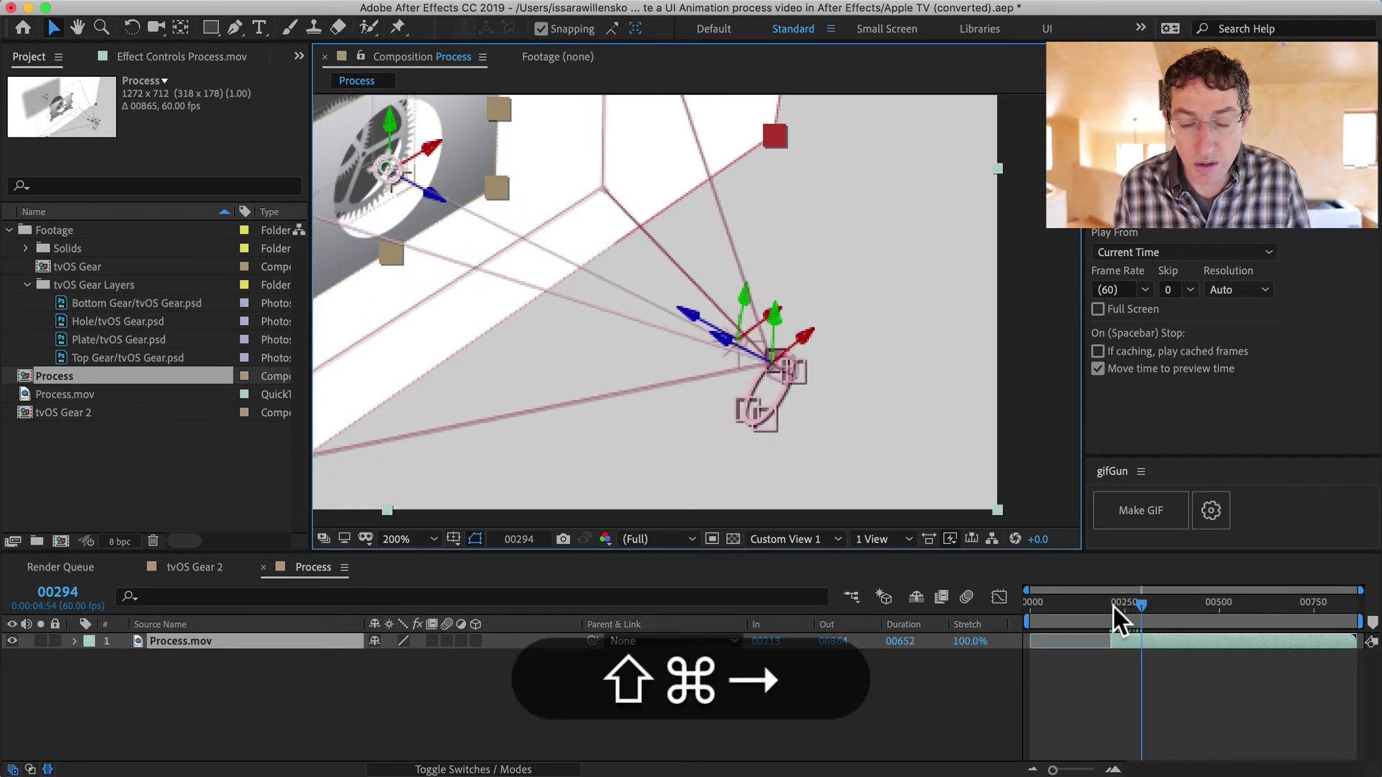
{"action": "key", "text": "shift+super+Right"}
{"action": "key", "text": "shift+super+Right"}
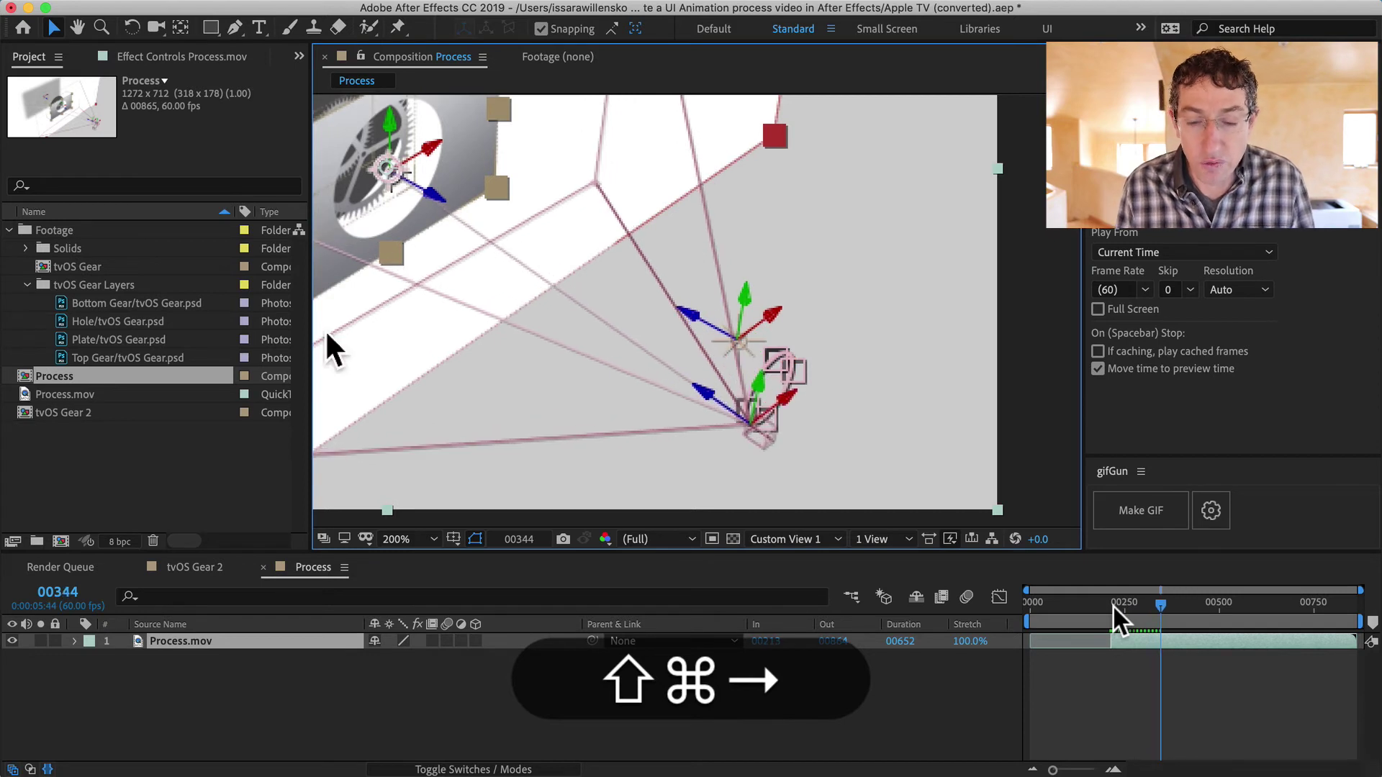
{"action": "key", "text": "shift+super+Right"}
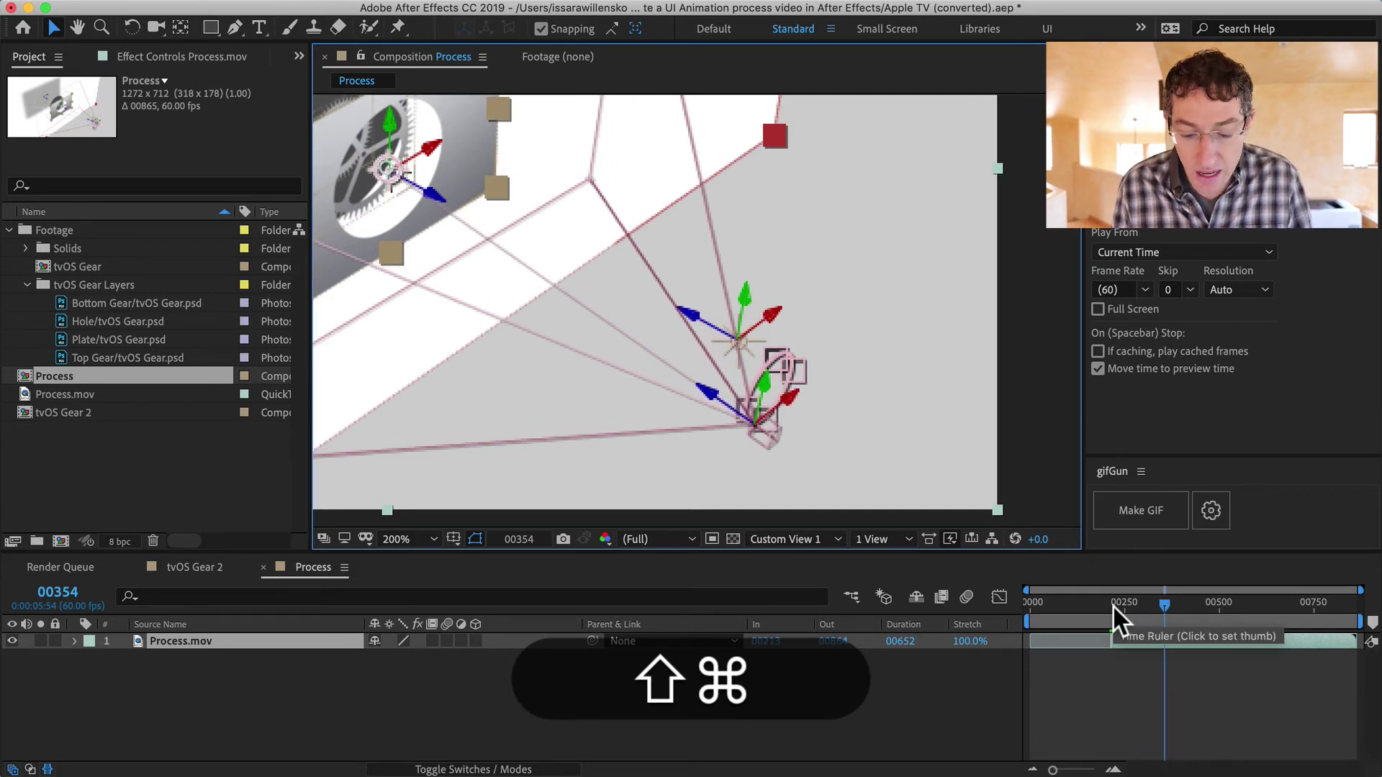
{"action": "key", "text": "n"}
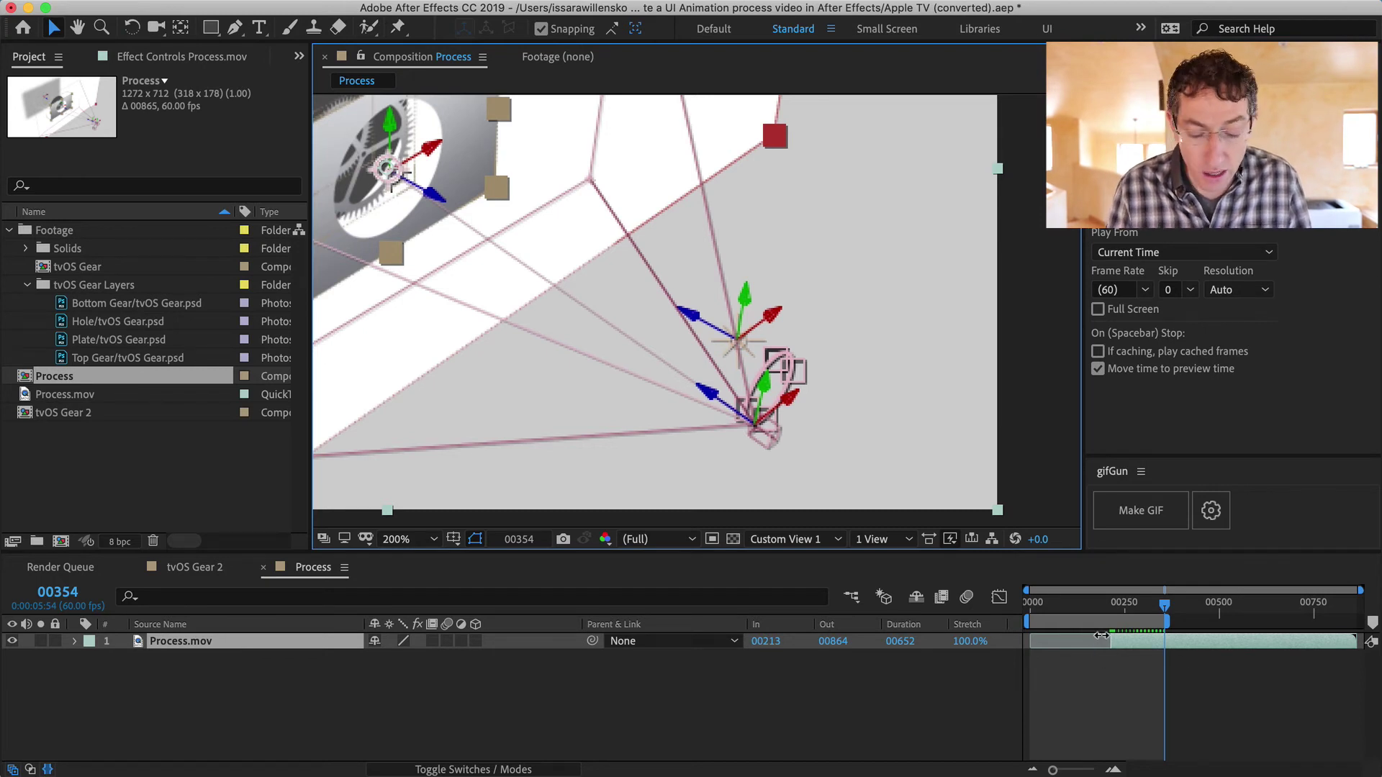
{"action": "key", "text": "alt+bracketright"}
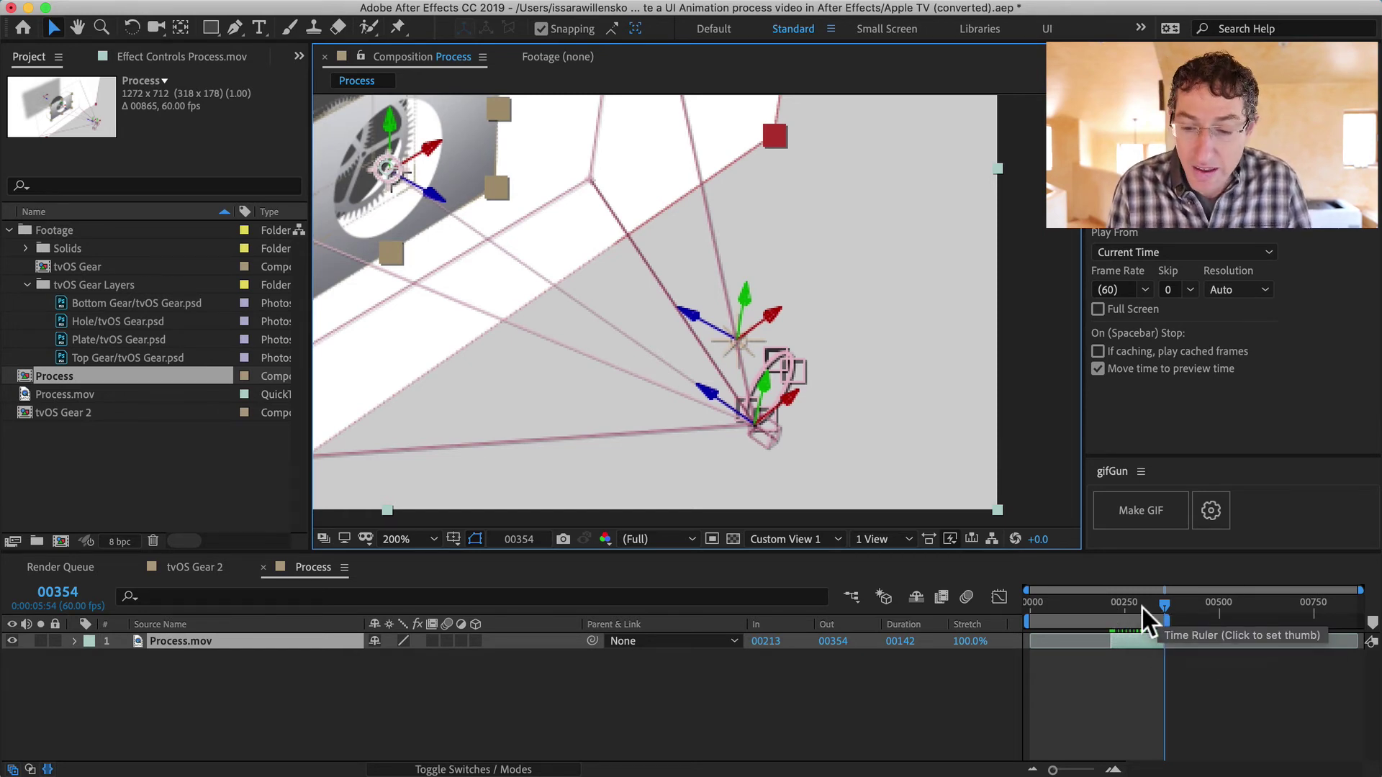
Step: Set the work area to span frames 00213 through 00354
{"action": "key", "text": "n"}
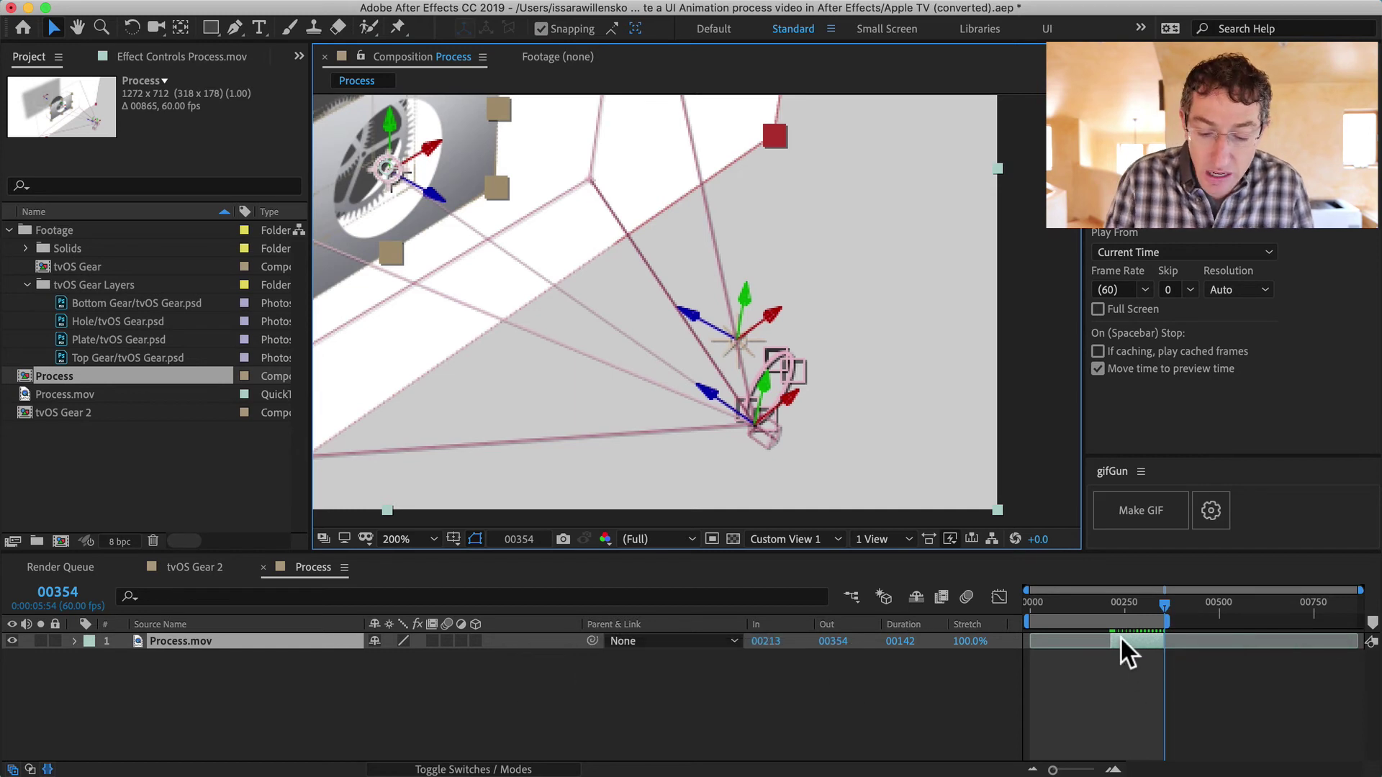
{"action": "key", "text": "i"}
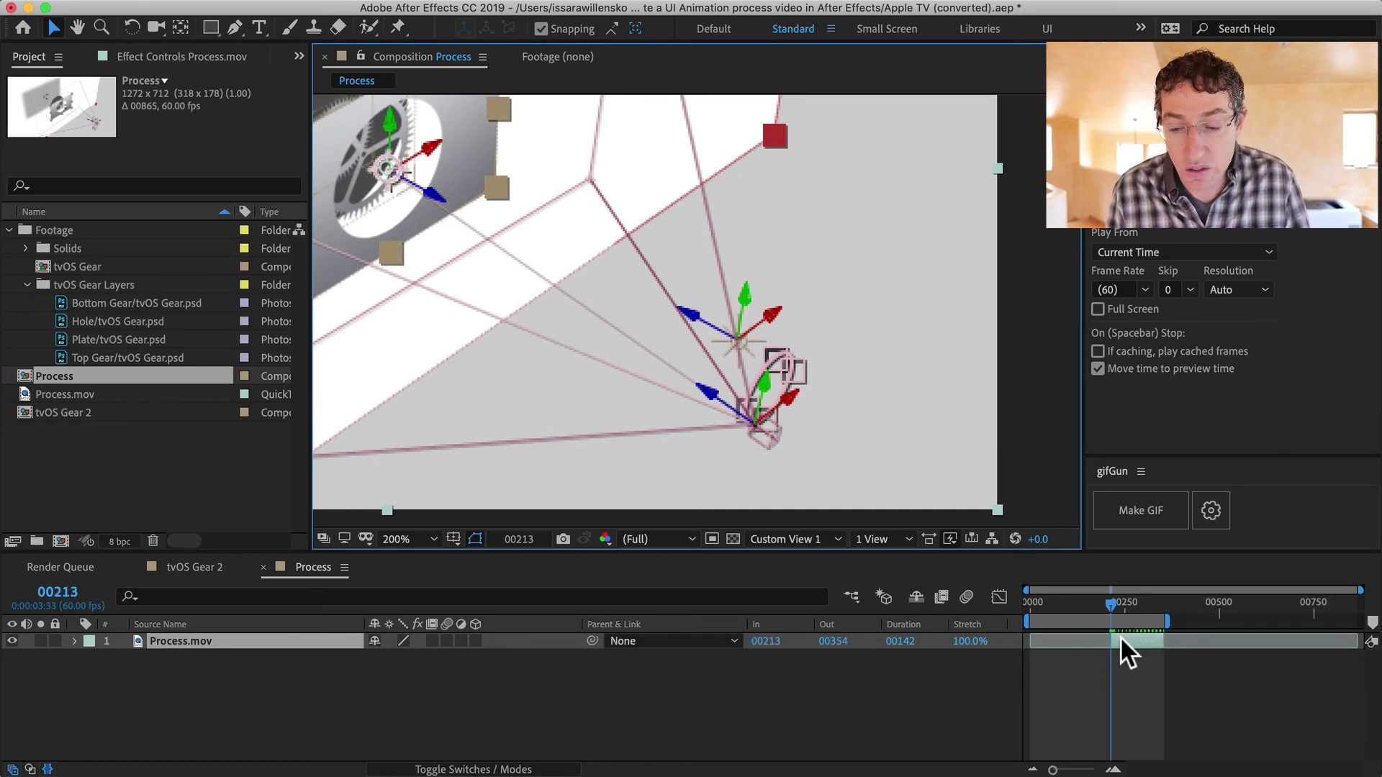
{"action": "key", "text": "b"}
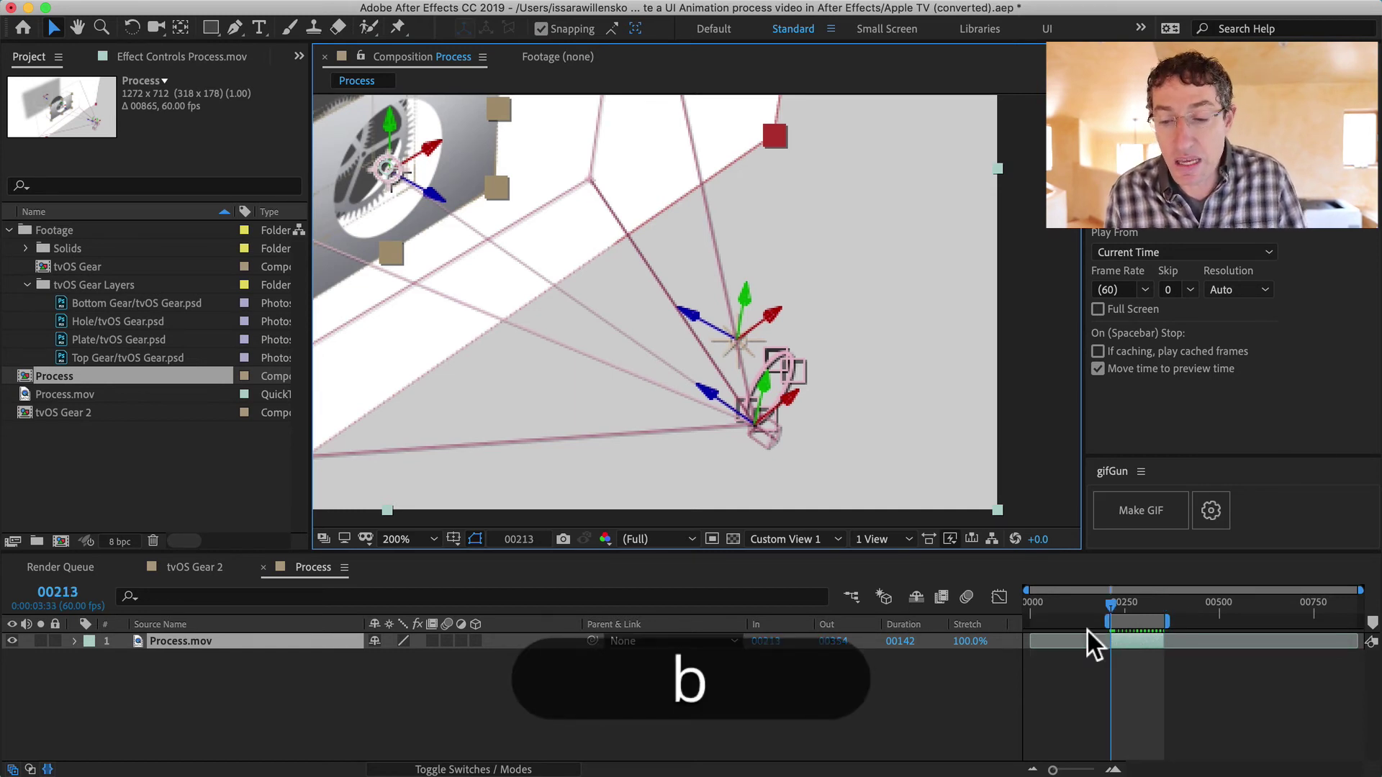
Step: Trim the Process comp to its 00213–00354 work area (142 frames) and fit the viewer
{"action": "left_click", "coordinate": [1131, 622], "text": "ctrl"}
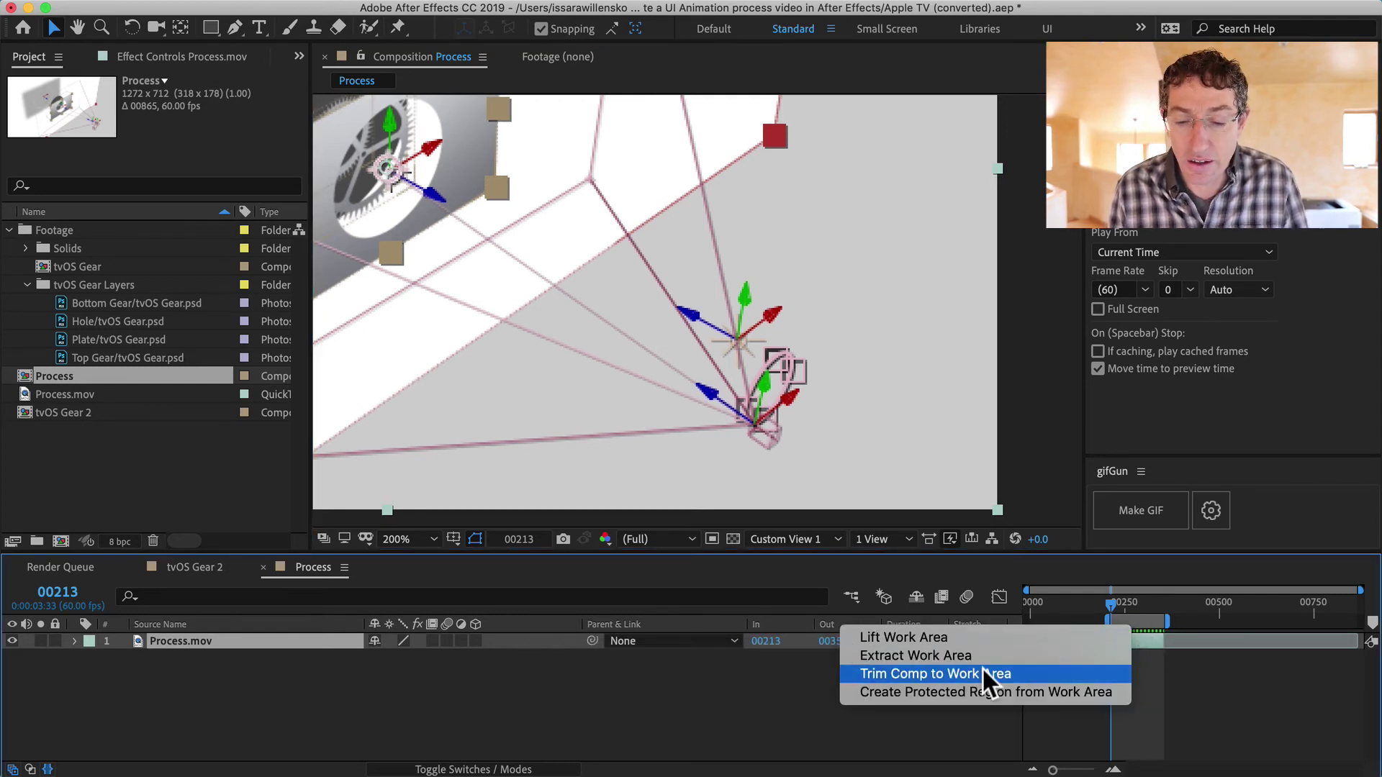
{"action": "left_click", "coordinate": [939, 674]}
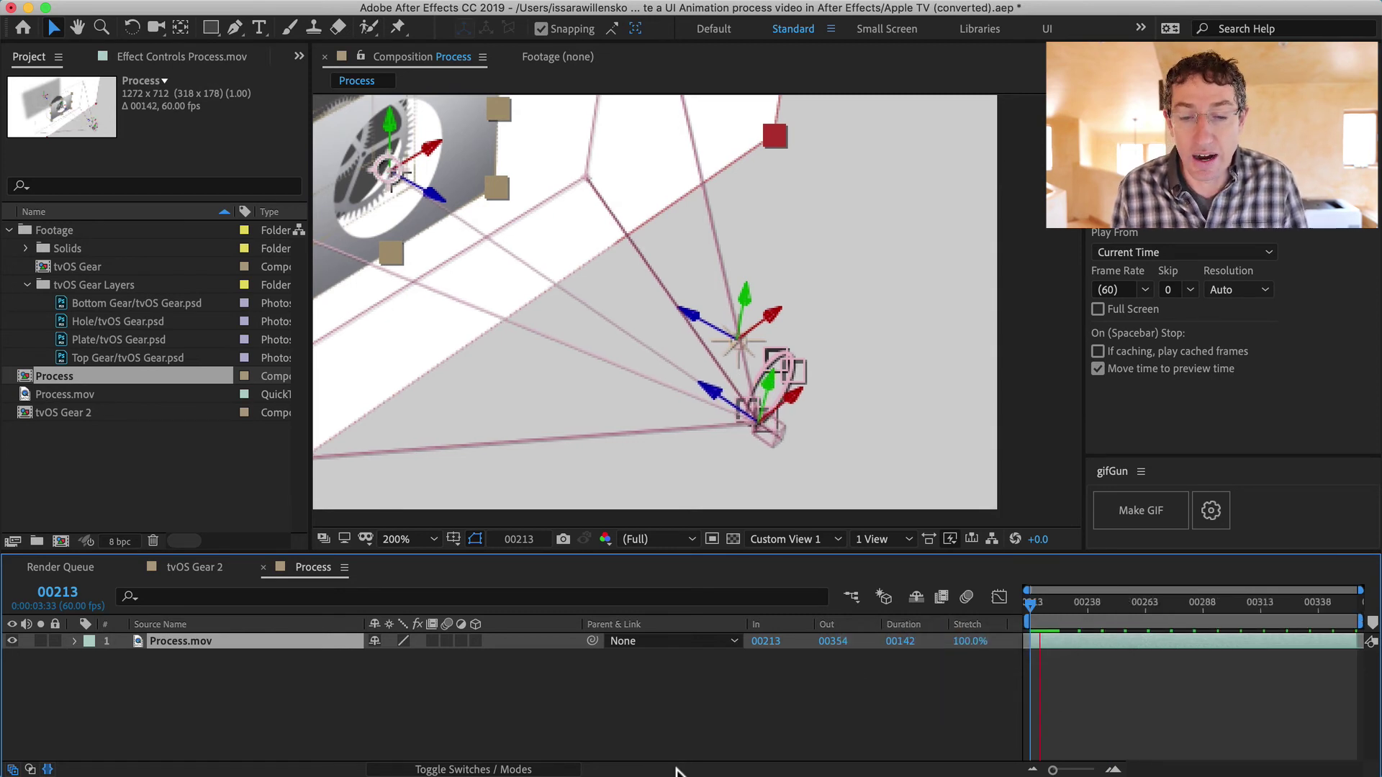
{"action": "key", "text": "shift+slash"}
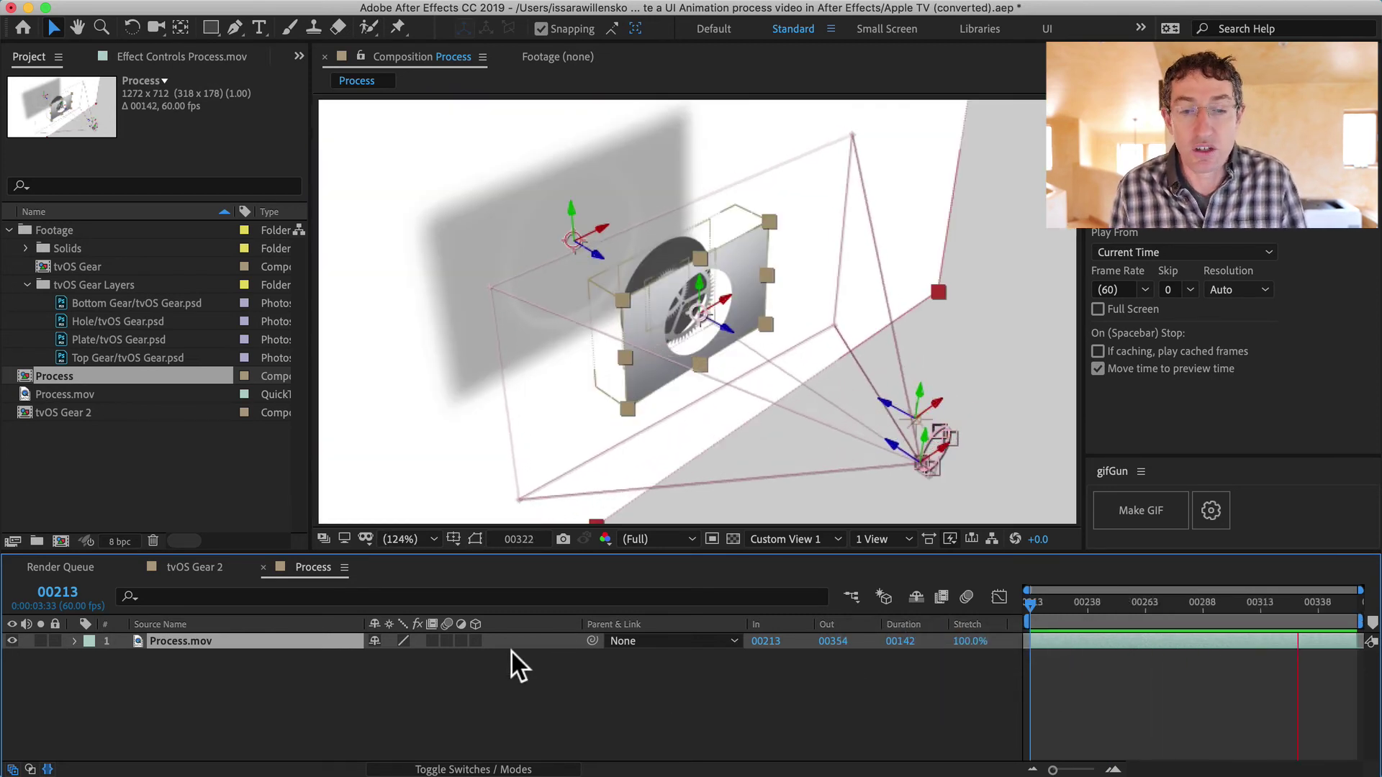